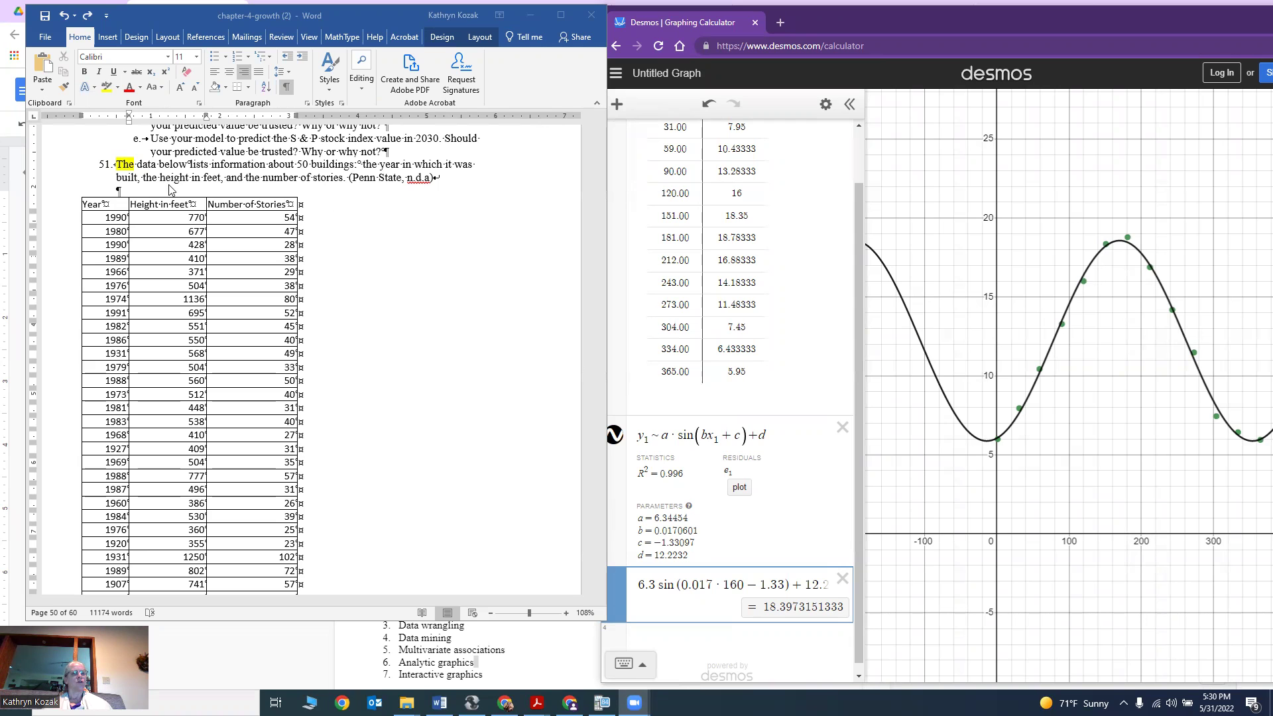
# Step: Read exercise 51 in the Word document, including its table of building years, heights and stories and questions a to d
pyautogui.scroll(-1, 204, 319)
pyautogui.scroll(-10, 204, 319)
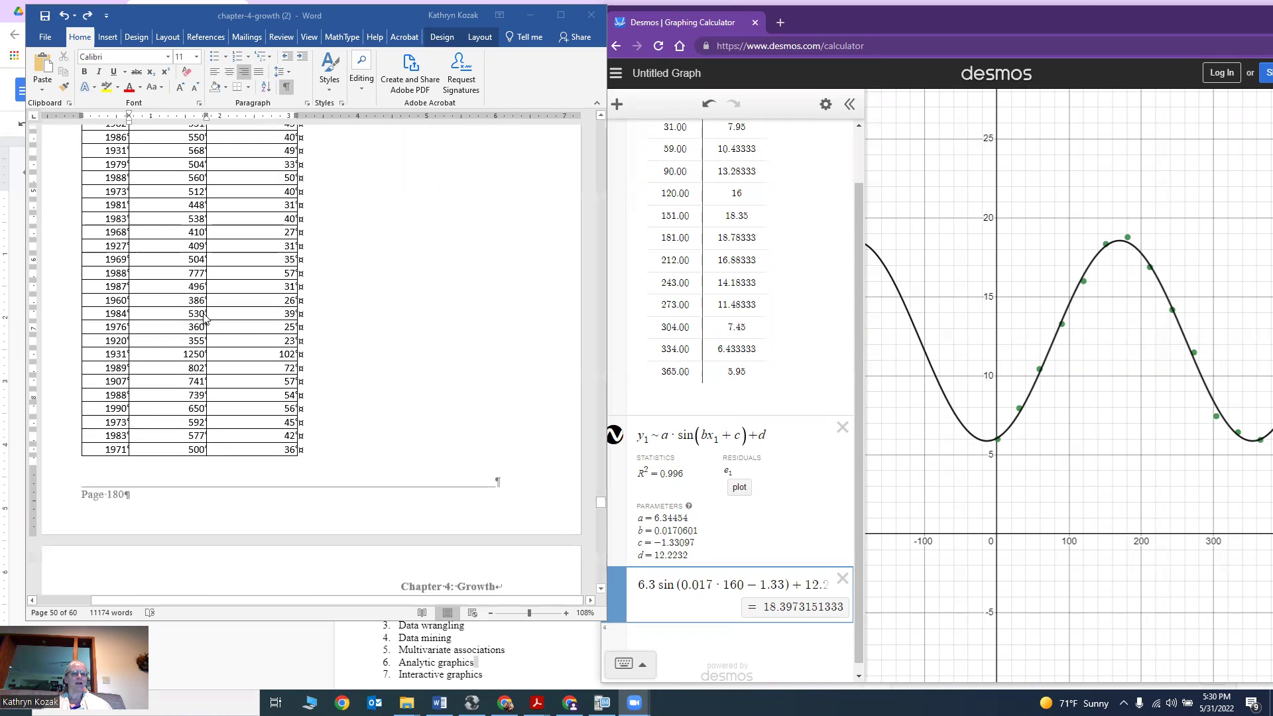
pyautogui.scroll(12, 203, 318)
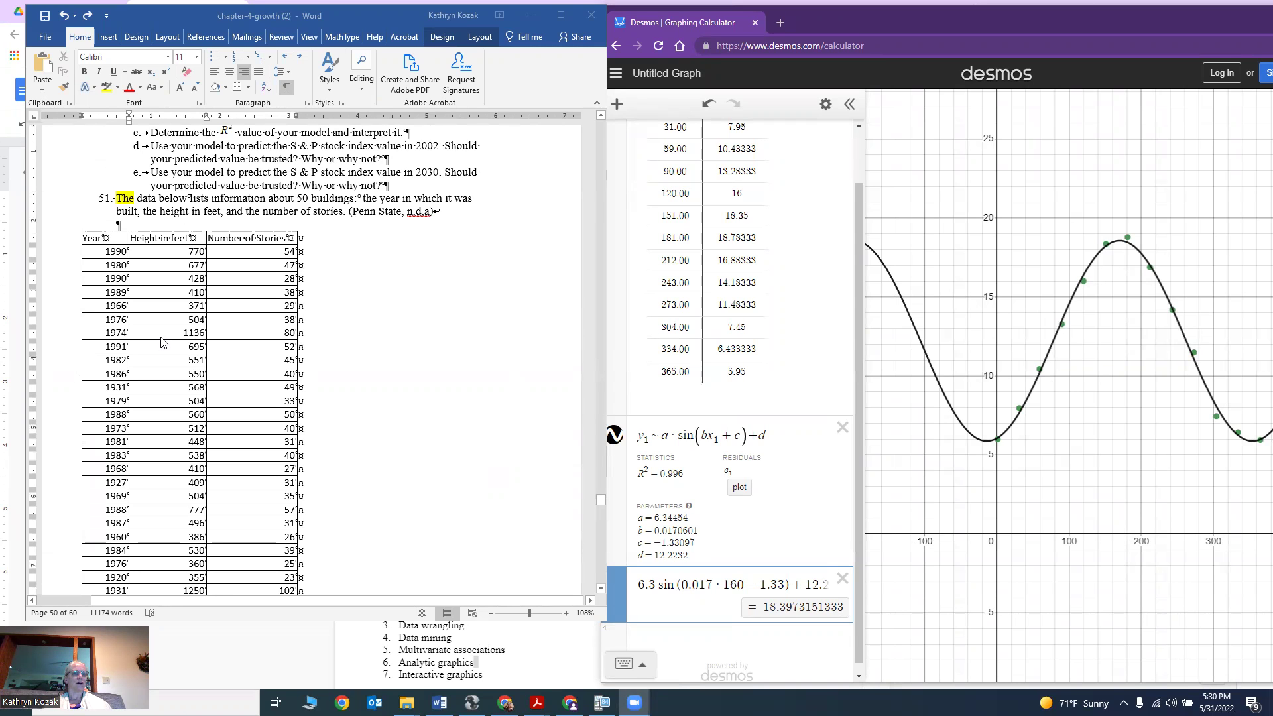
pyautogui.scroll(-15, 270, 331)
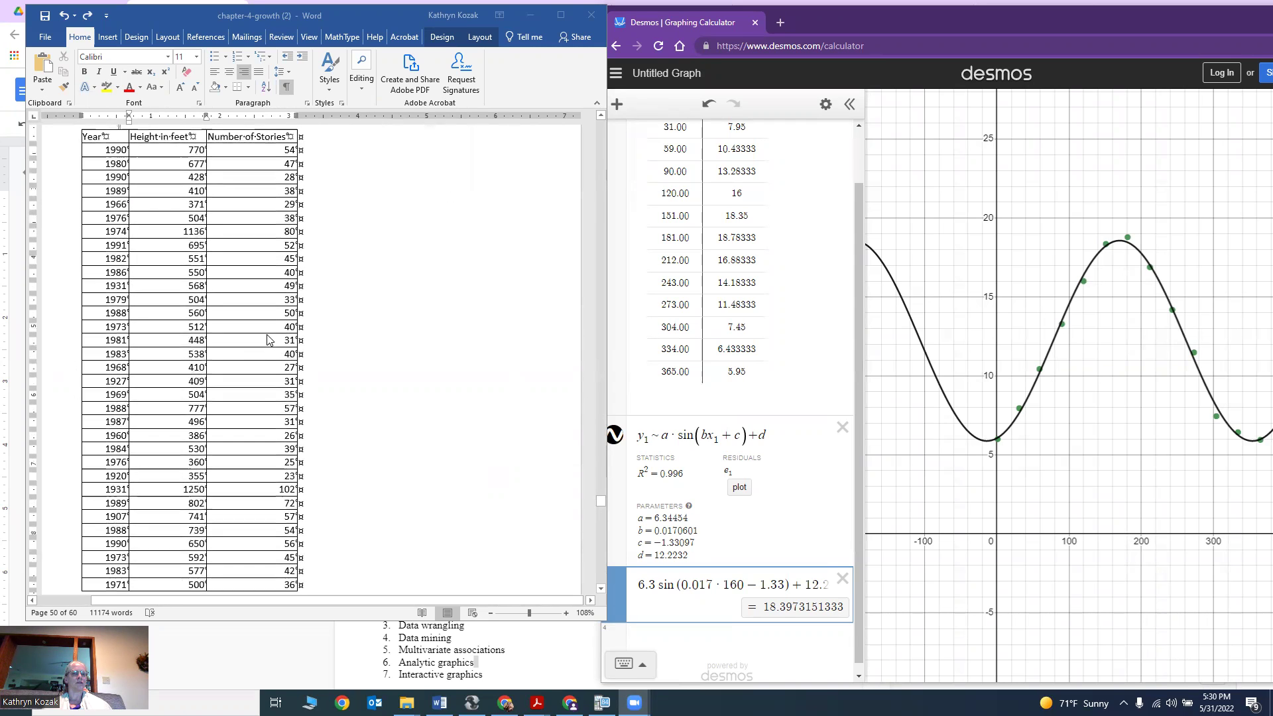
pyautogui.scroll(-2, 265, 337)
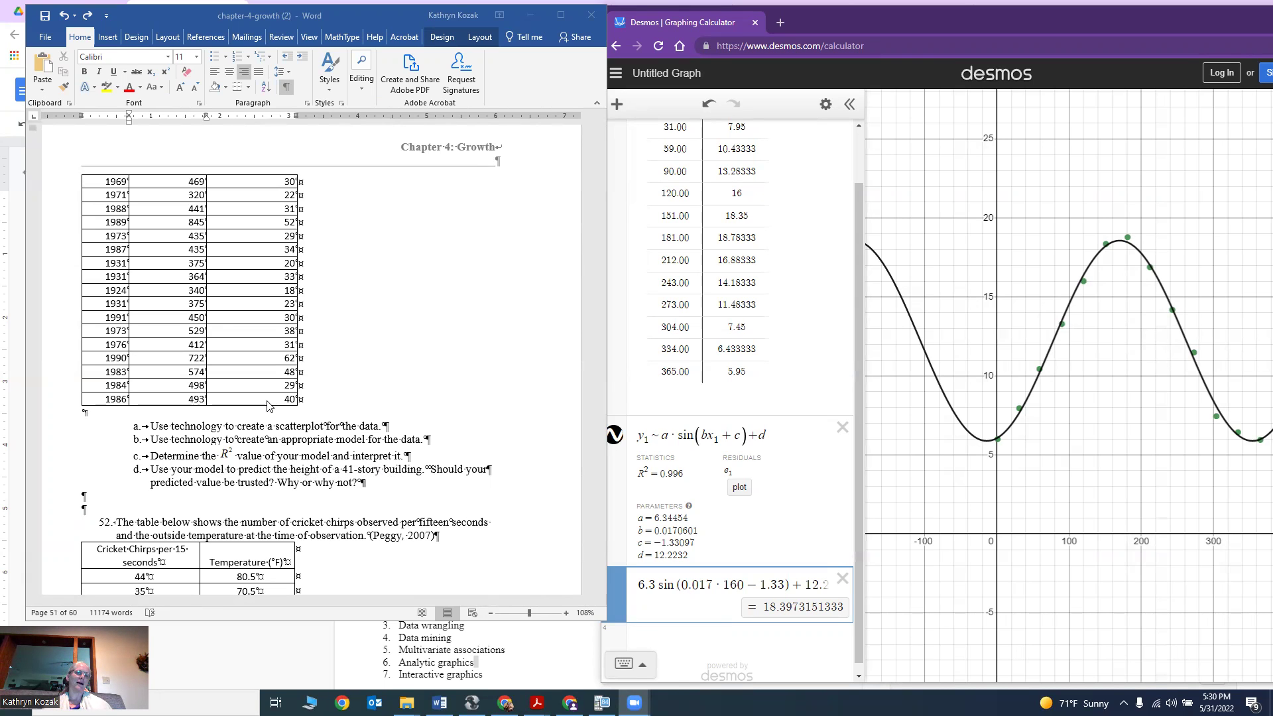
pyautogui.scroll(4, 269, 406)
pyautogui.scroll(15, 268, 405)
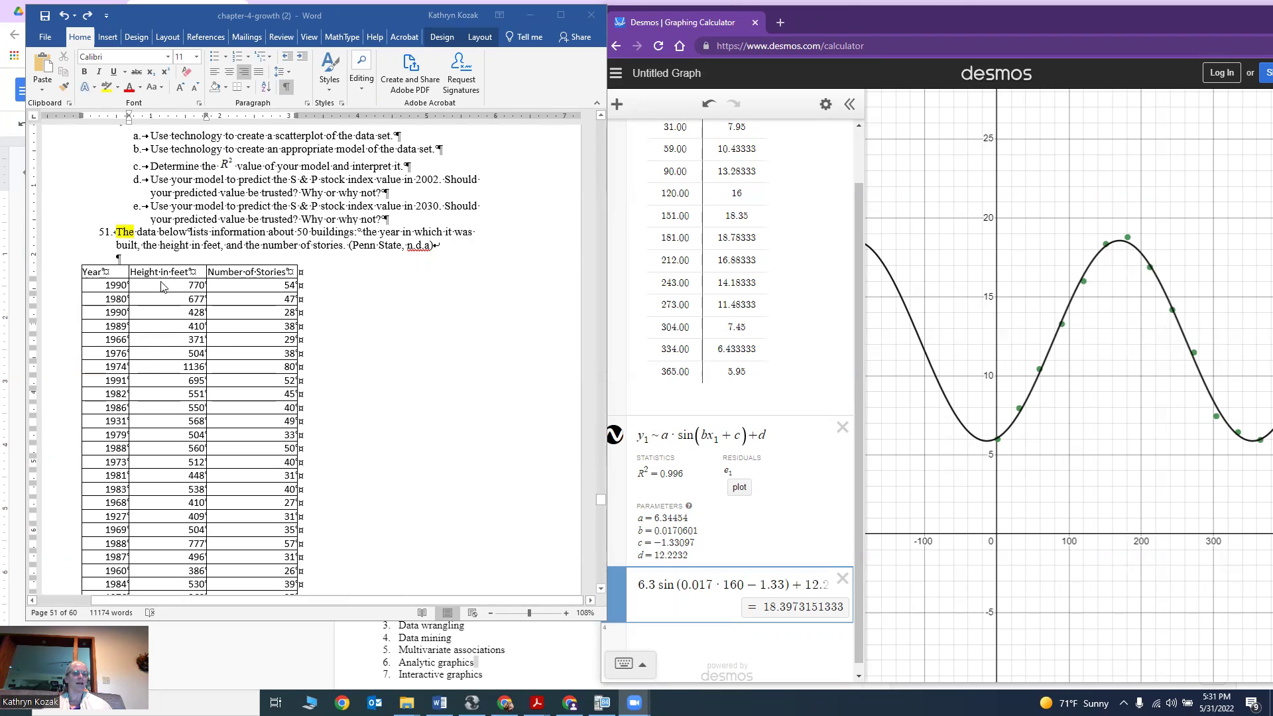
pyautogui.scroll(-1, 162, 321)
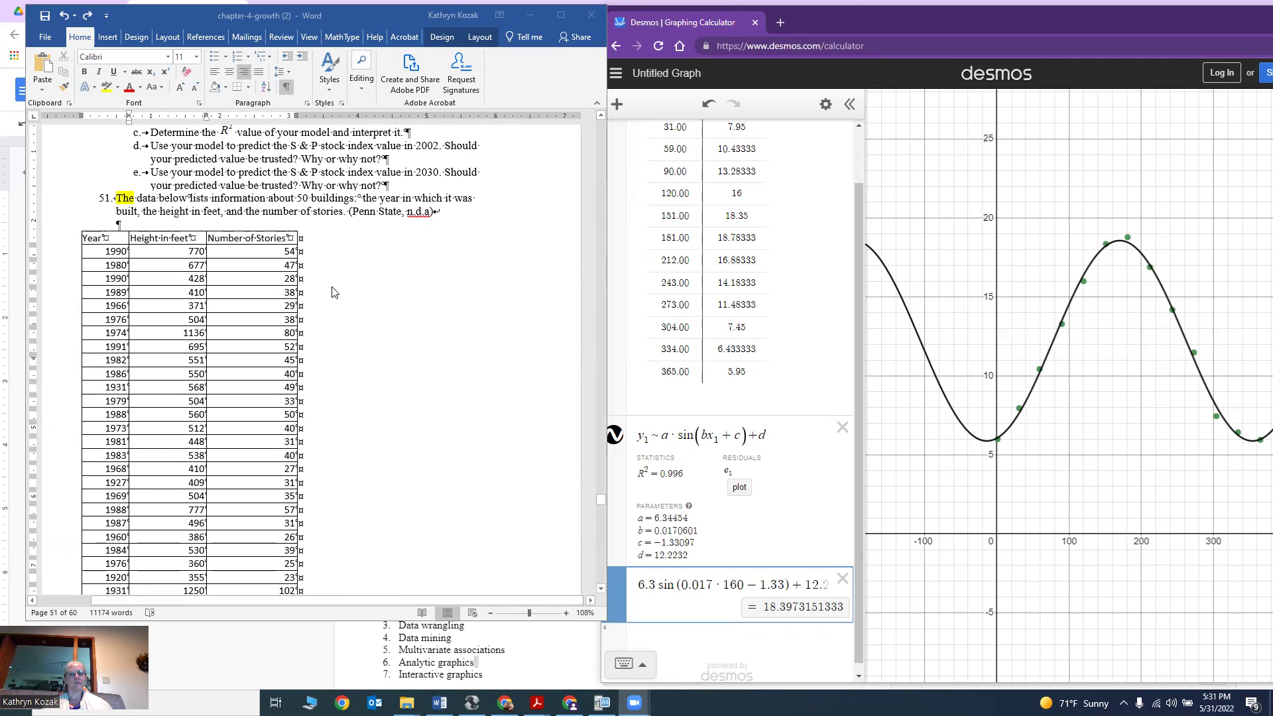
# Step: Switch to Desmos and reload the calculator page to start with a blank graph
pyautogui.click(658, 47)
pyautogui.click(1059, 142)
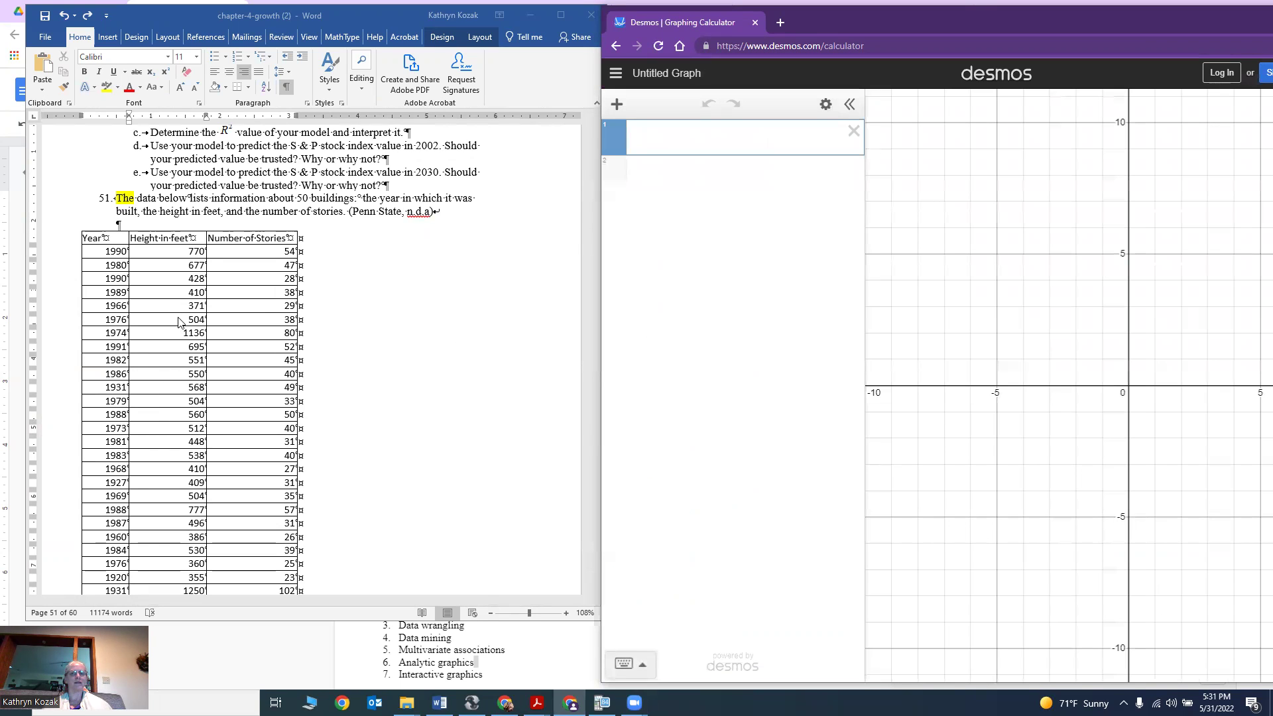
# Step: Copy the Height in feet column of the Word table and paste it into a new column after Number of Stories
pyautogui.click(158, 230)
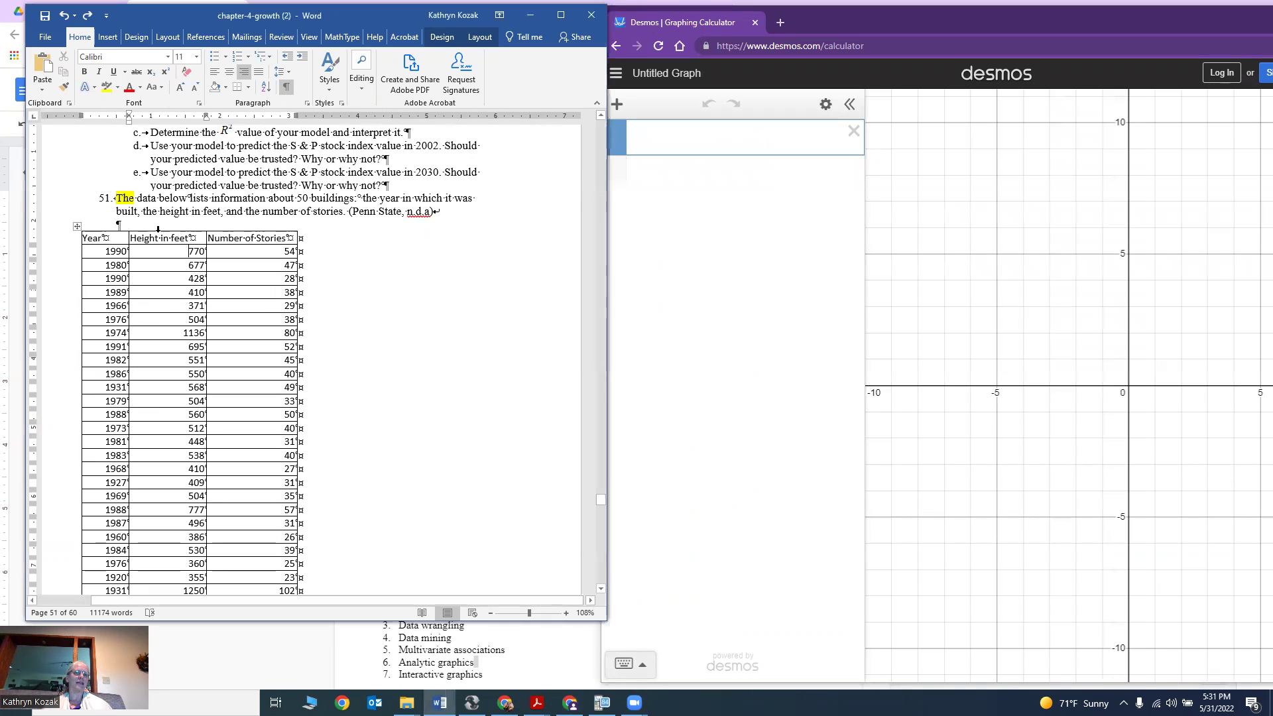
pyautogui.click(158, 228)
pyautogui.hotkey('ctrl', 'c')
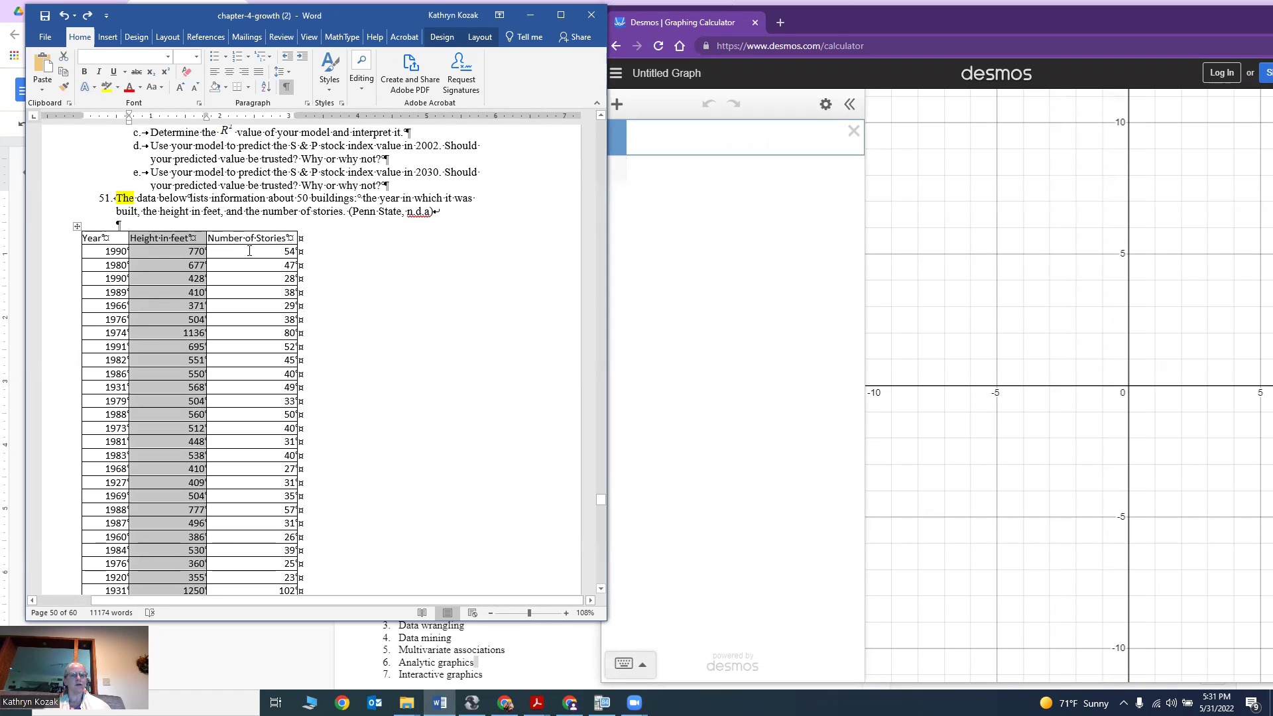
pyautogui.click(271, 228)
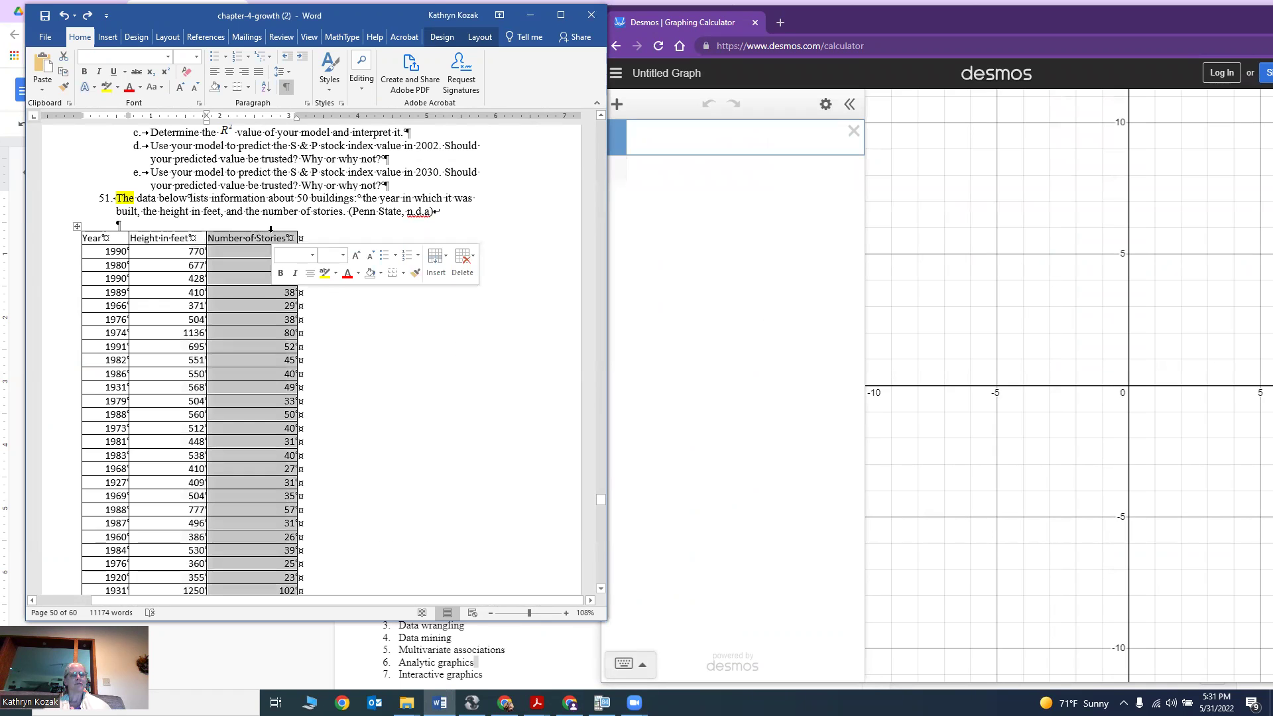
pyautogui.click(435, 262)
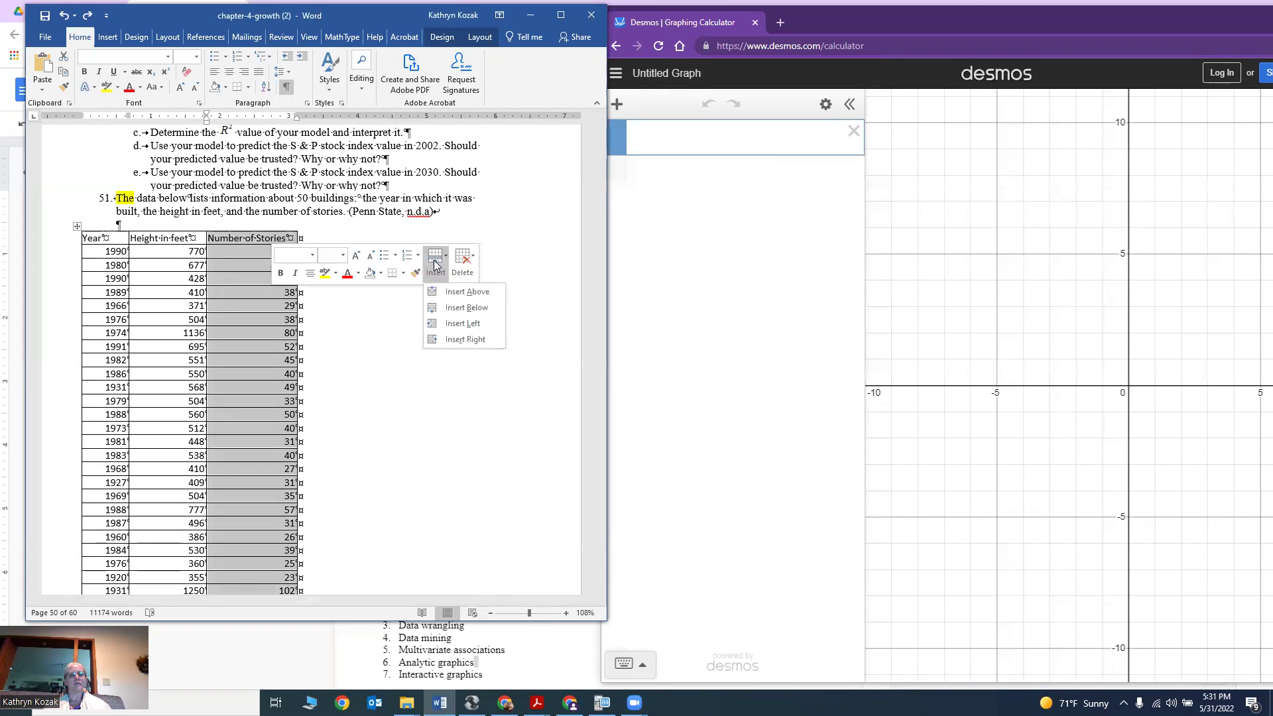
pyautogui.click(465, 340)
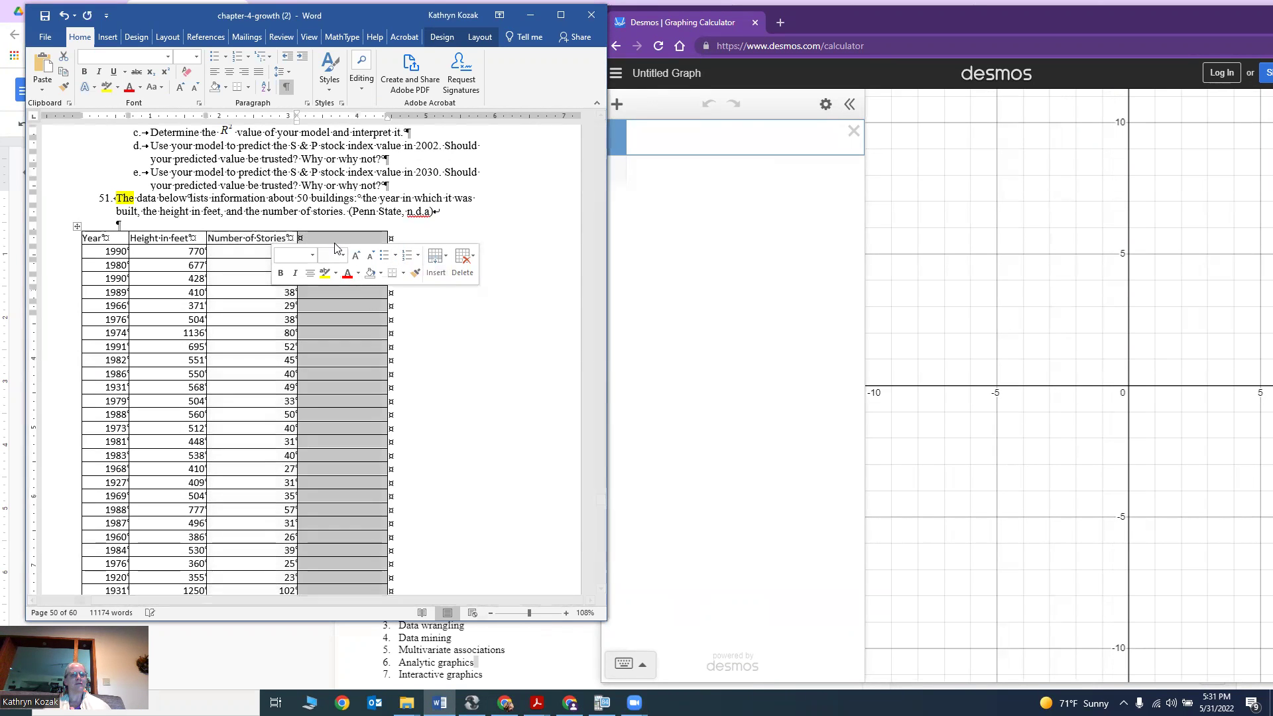
pyautogui.hotkey('ctrl', 'v')
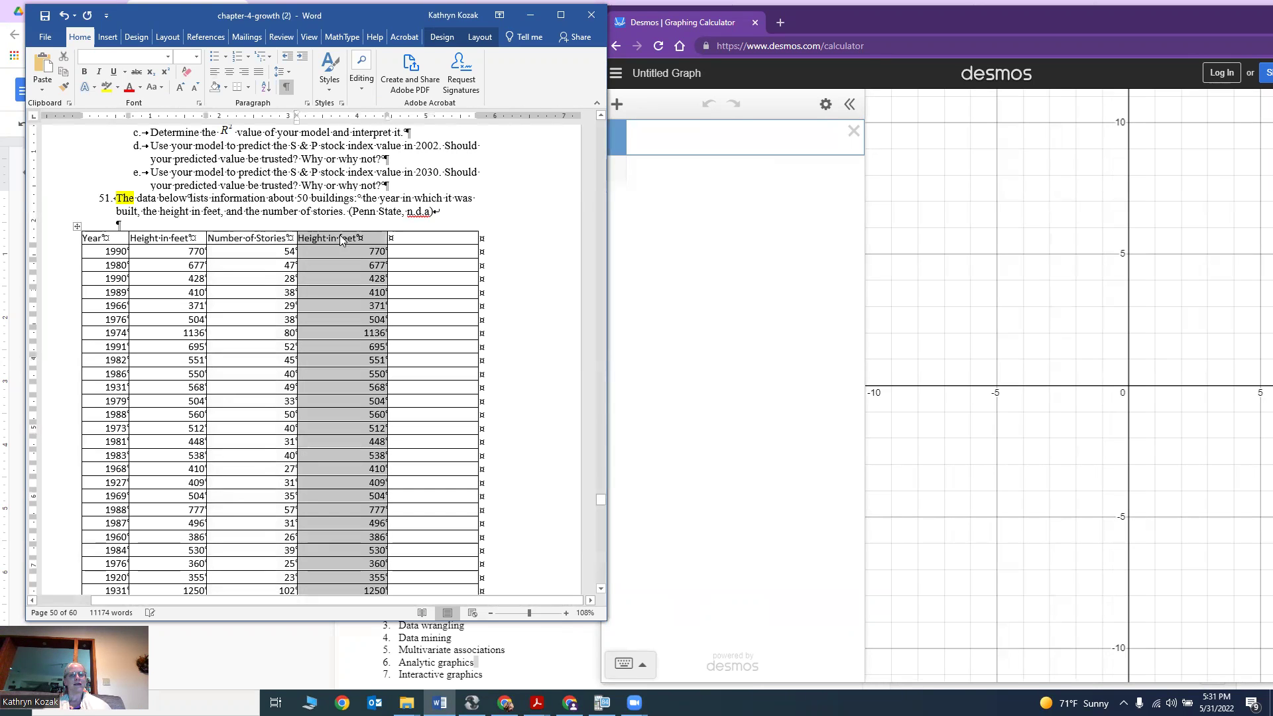
# Step: Delete the extra empty column at the end of the building table
pyautogui.click(425, 229)
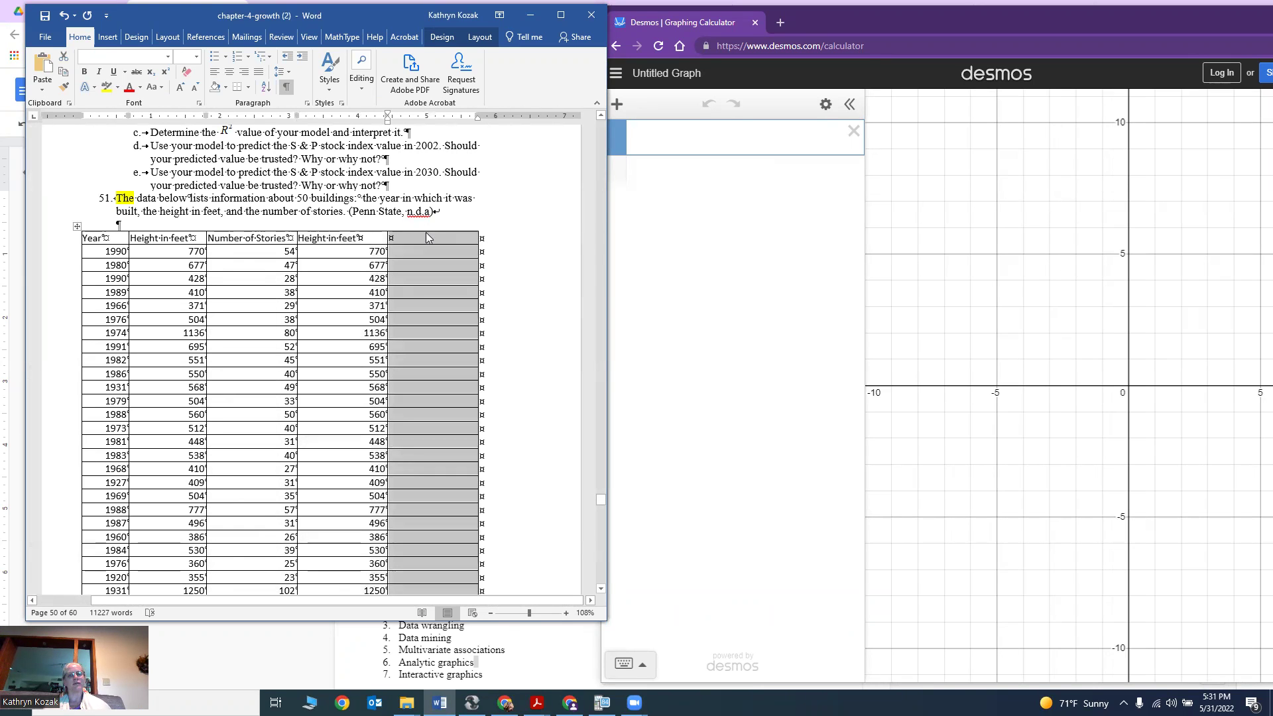
pyautogui.rightClick(426, 234)
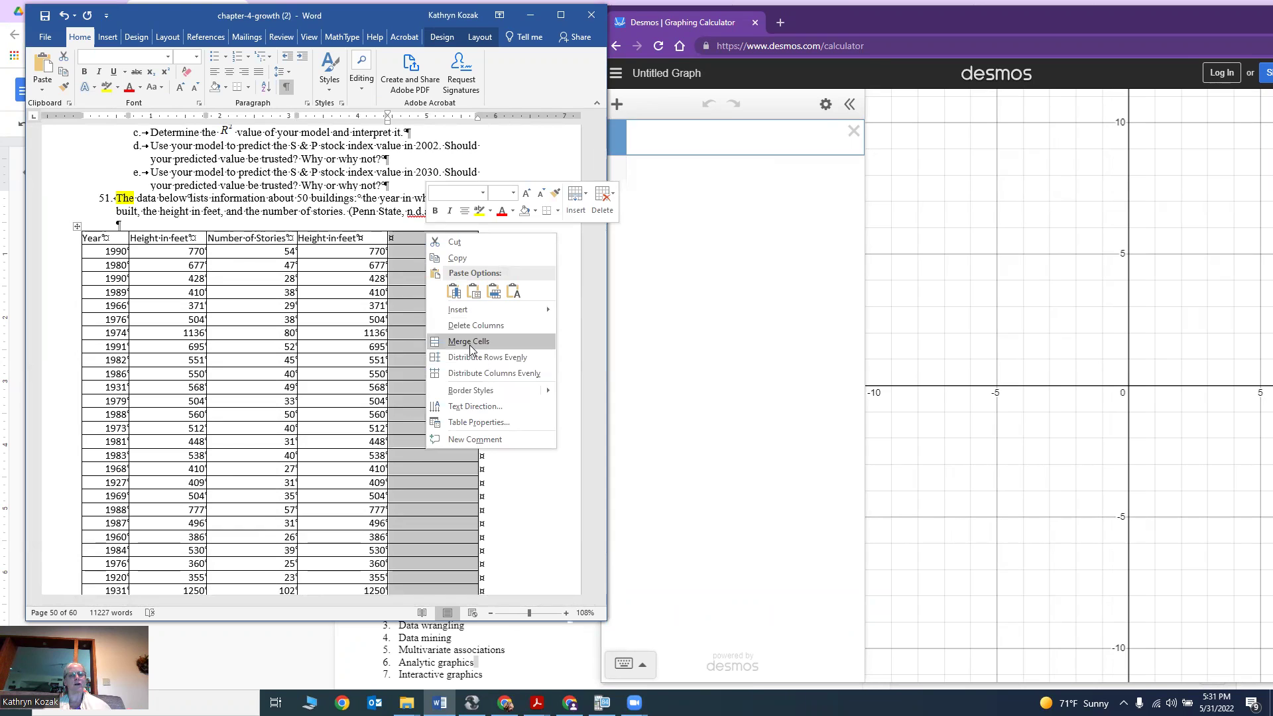
pyautogui.click(469, 327)
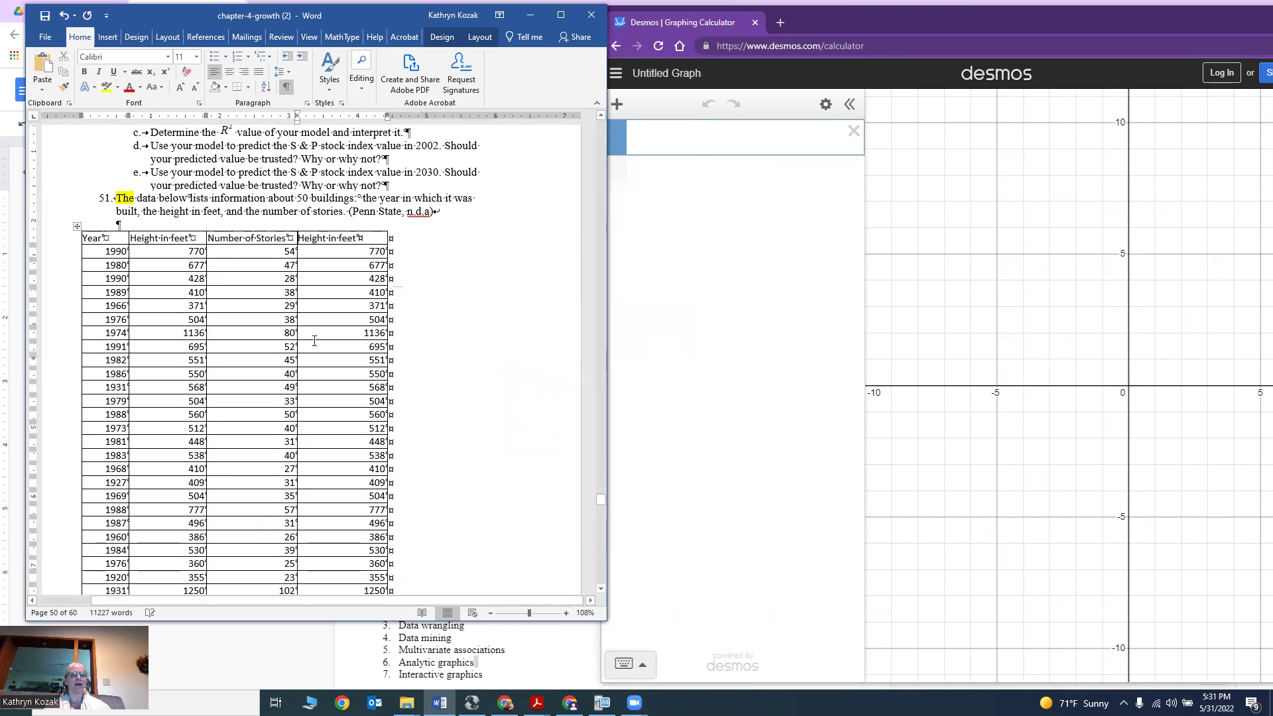
# Step: Copy all Number of Stories values with the adjacent Height in feet values and paste them into Desmos as a table
pyautogui.moveTo(235, 250); pyautogui.dragTo(364, 466)
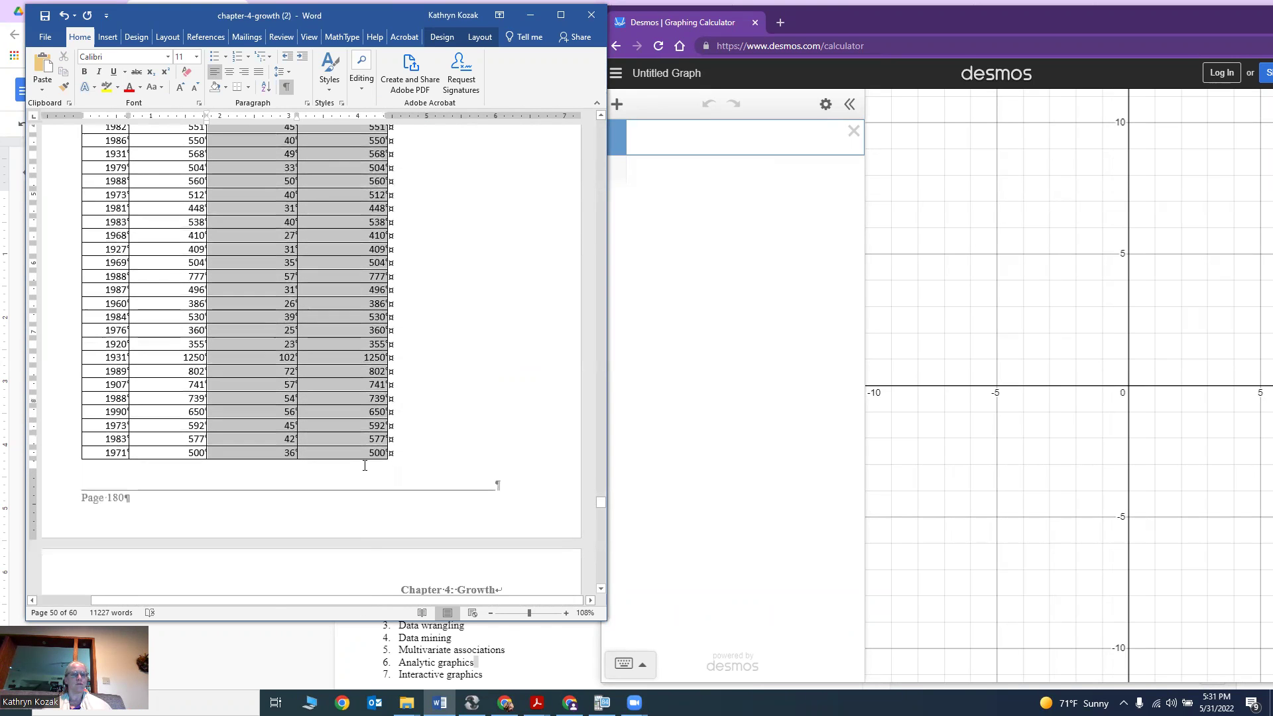
pyautogui.moveTo(368, 578); pyautogui.dragTo(369, 456)
pyautogui.scroll(-10, 292, 438)
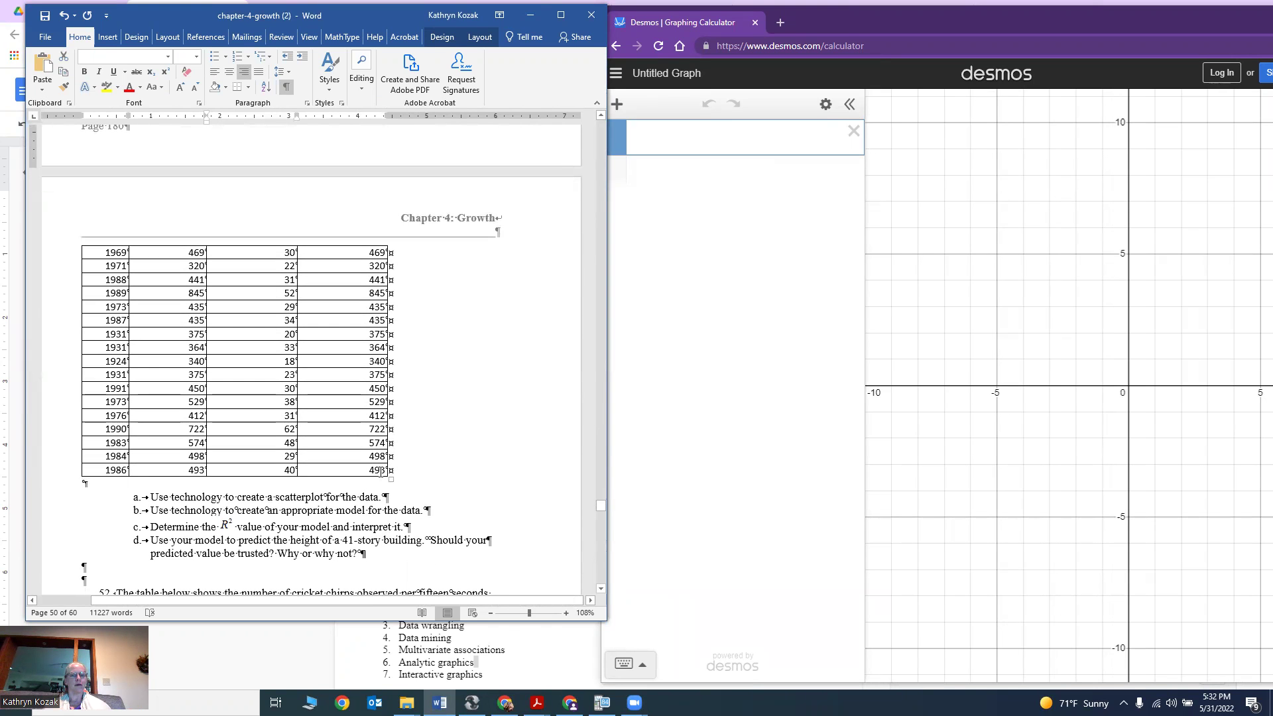
pyautogui.keyDown('shift'); pyautogui.click(384, 471); pyautogui.keyUp('shift')
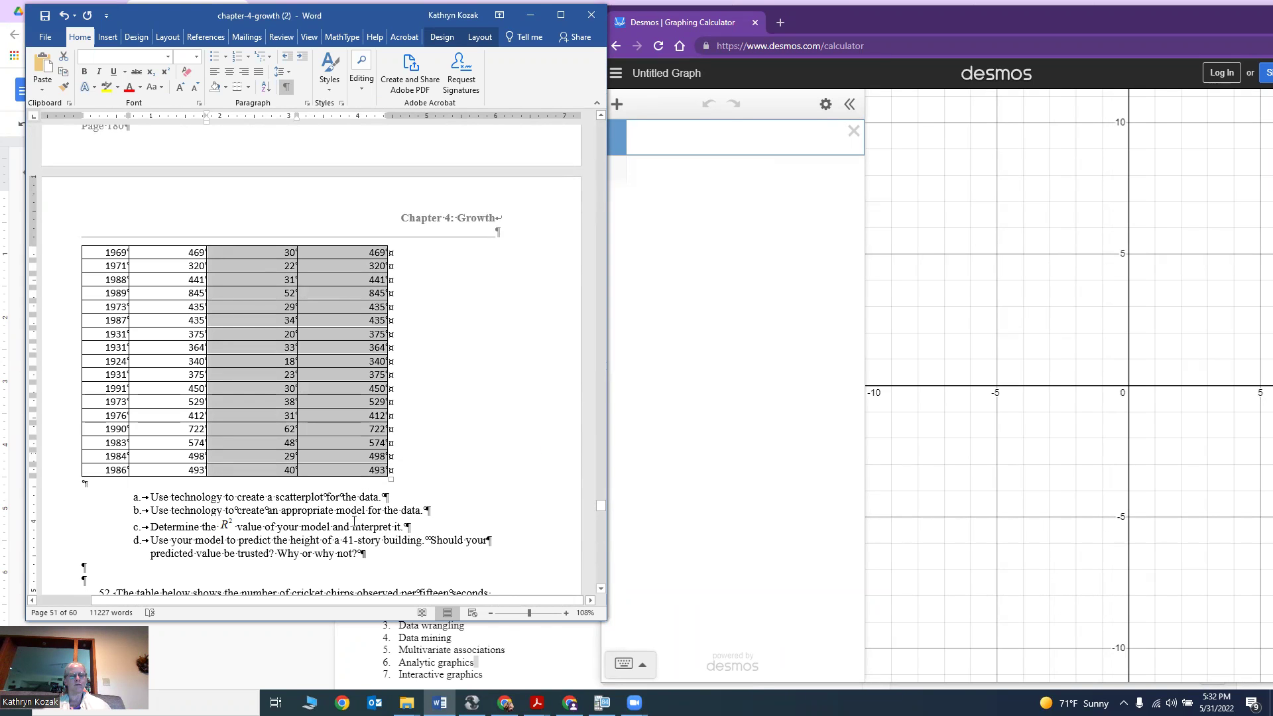
pyautogui.click(680, 136)
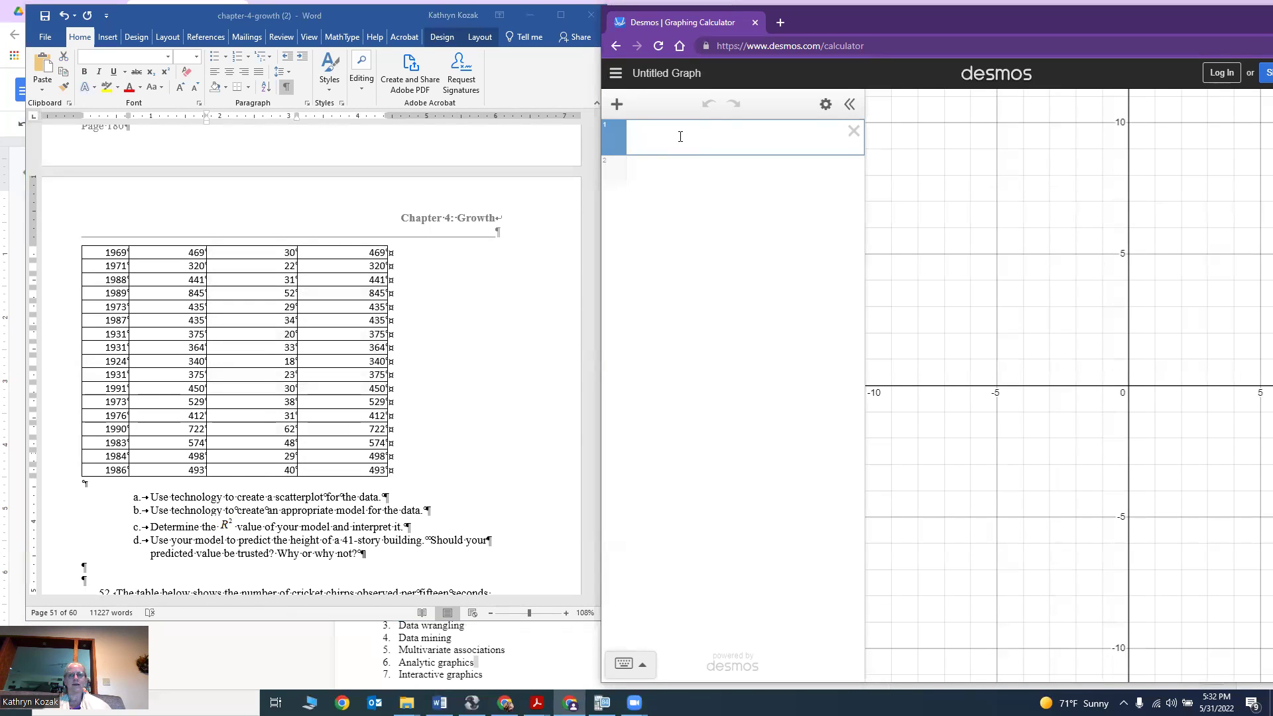
pyautogui.hotkey('ctrl', 'v')
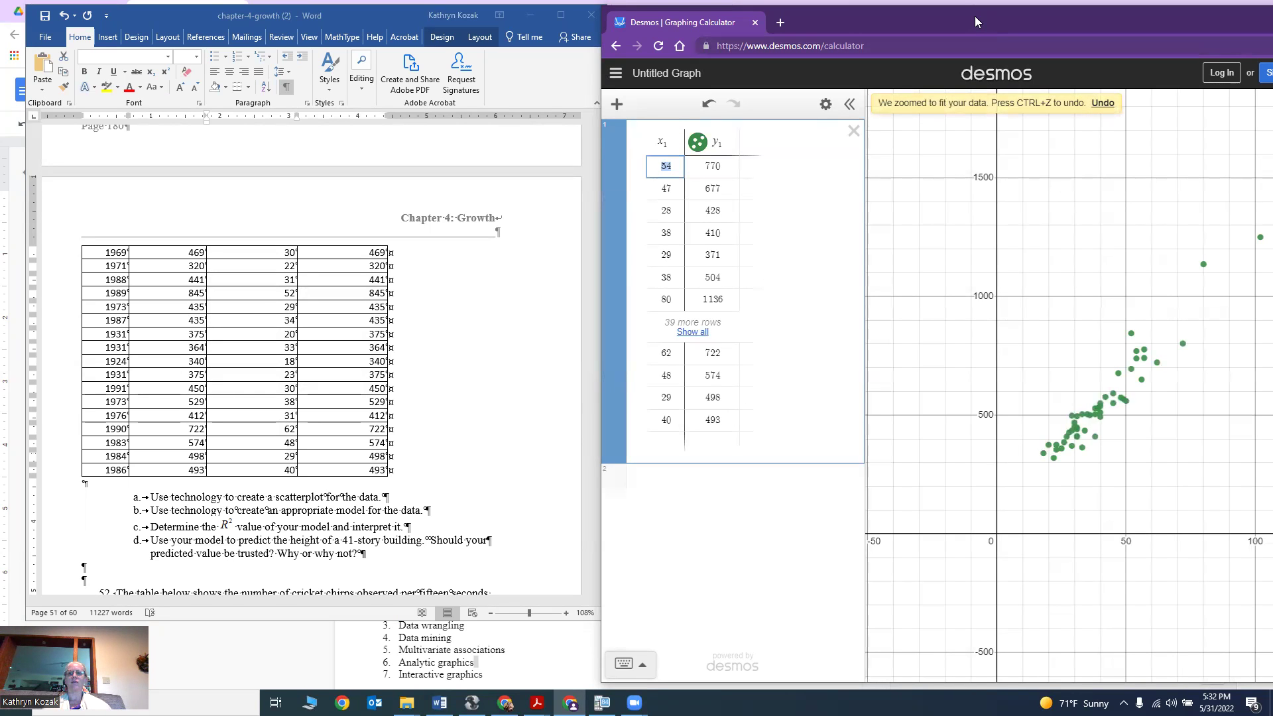
# Step: Uncover the whole Desmos window and view the graph's share and export options, closing them without sharing
pyautogui.moveTo(975, 16); pyautogui.dragTo(787, 10)
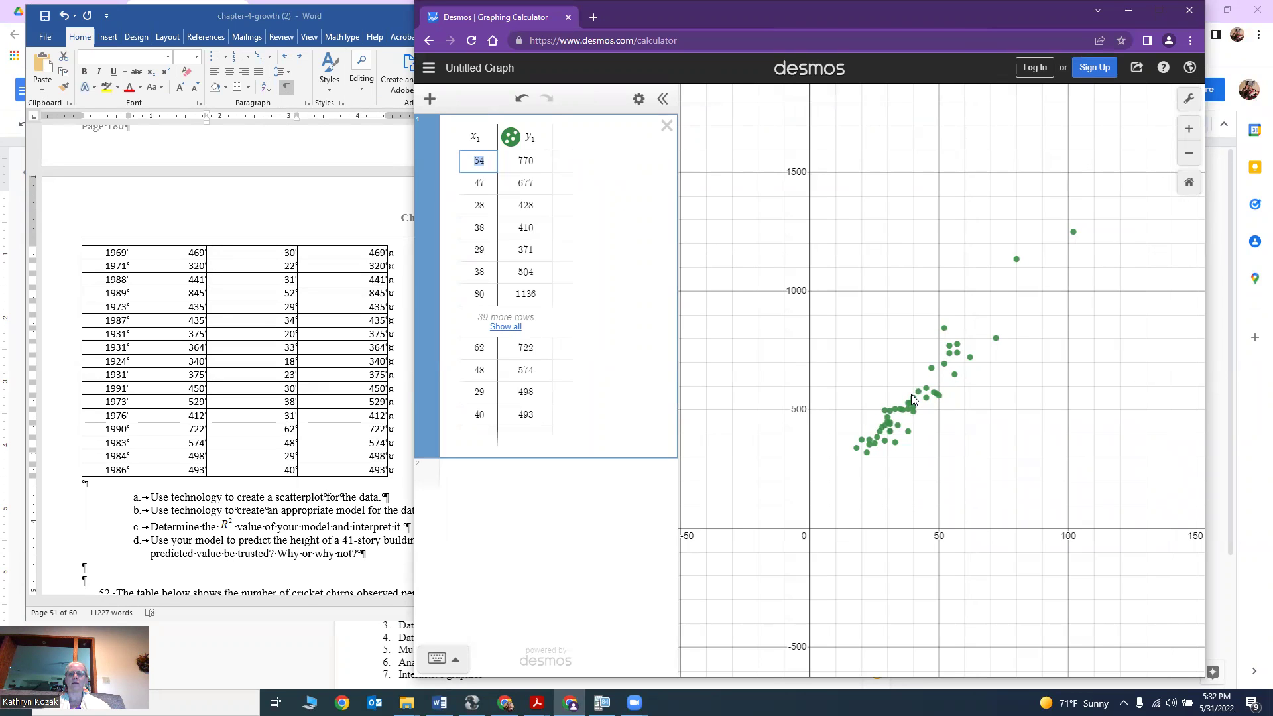
pyautogui.click(1137, 68)
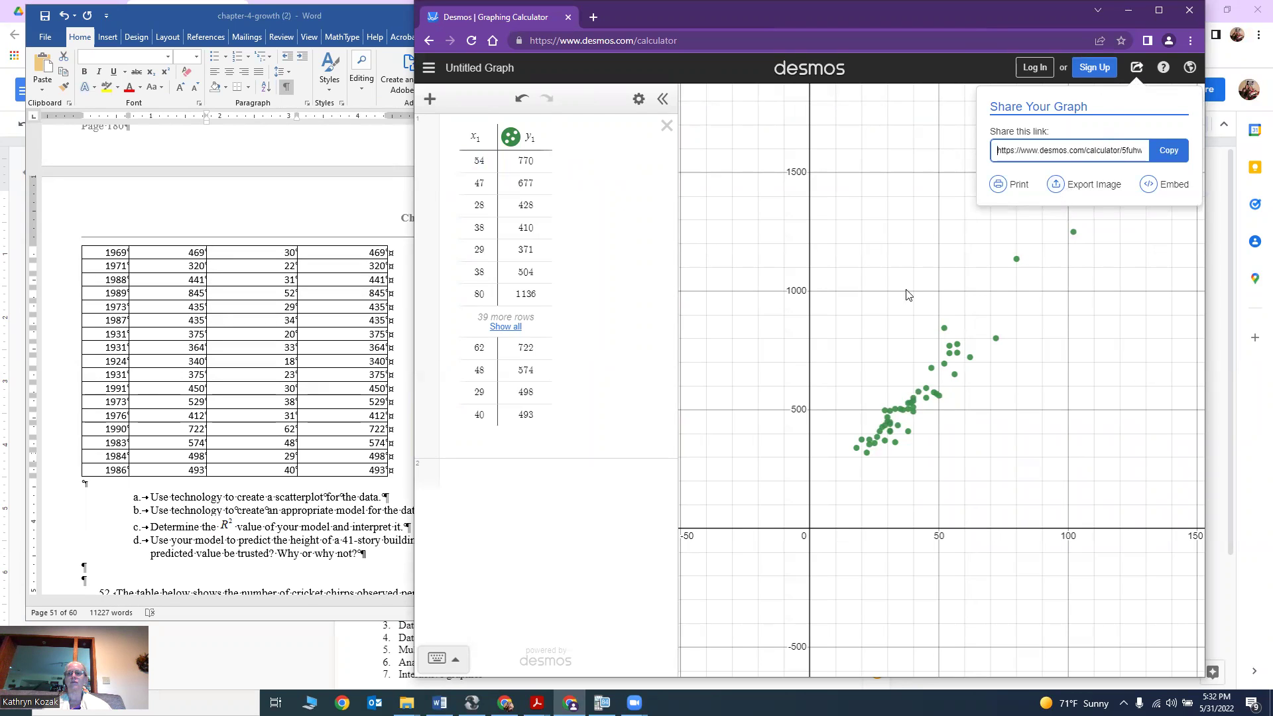
pyautogui.click(844, 262)
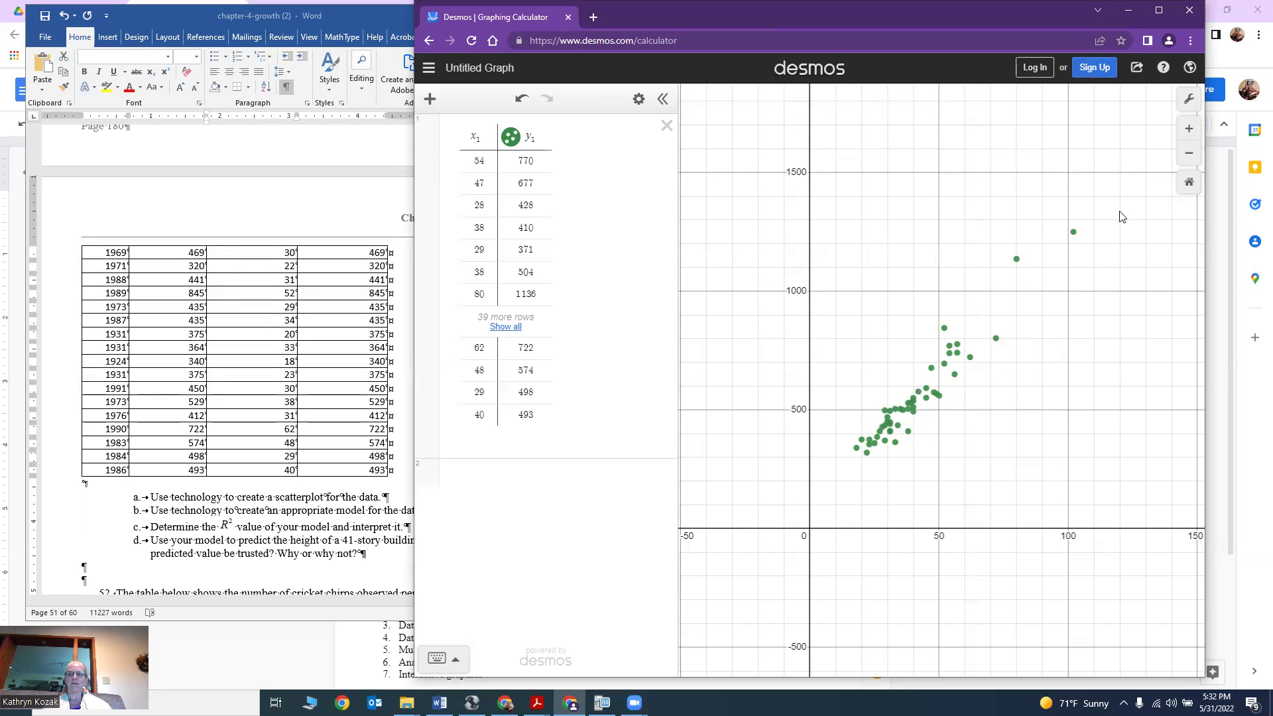
# Step: In the Word document, add a blank unlettered line below question b of exercise 51
pyautogui.click(338, 521)
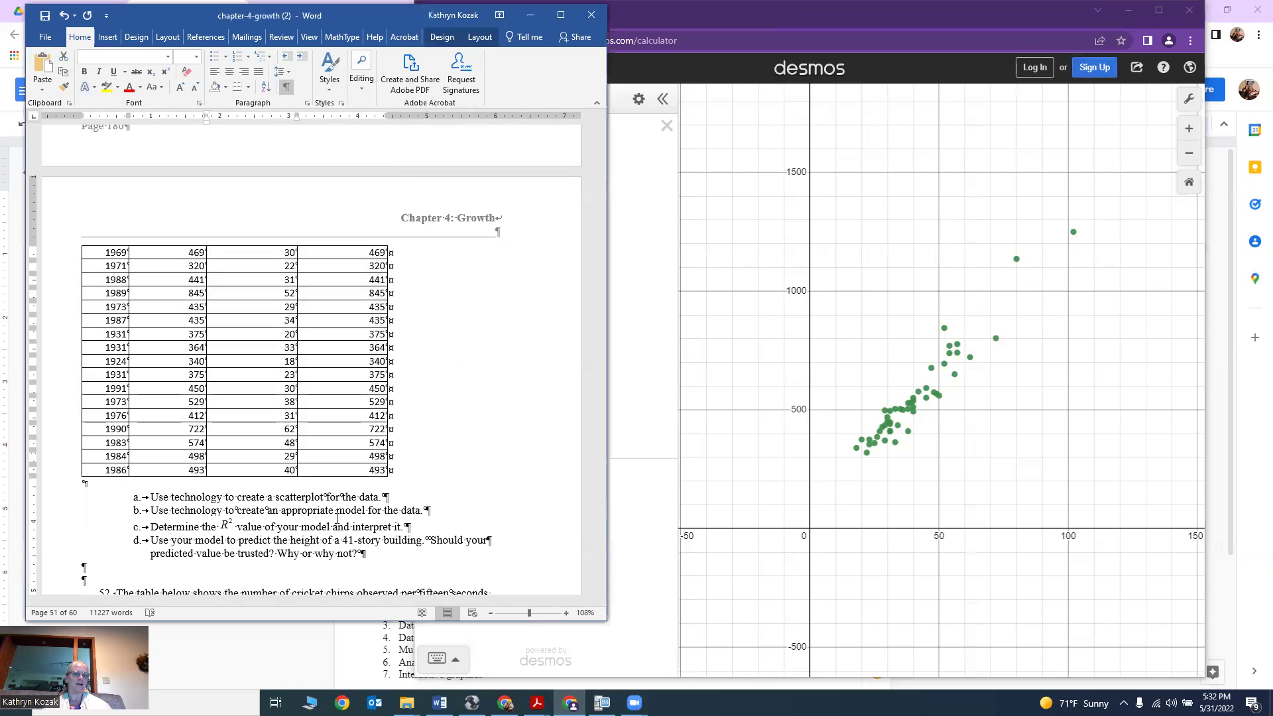
pyautogui.click(438, 510)
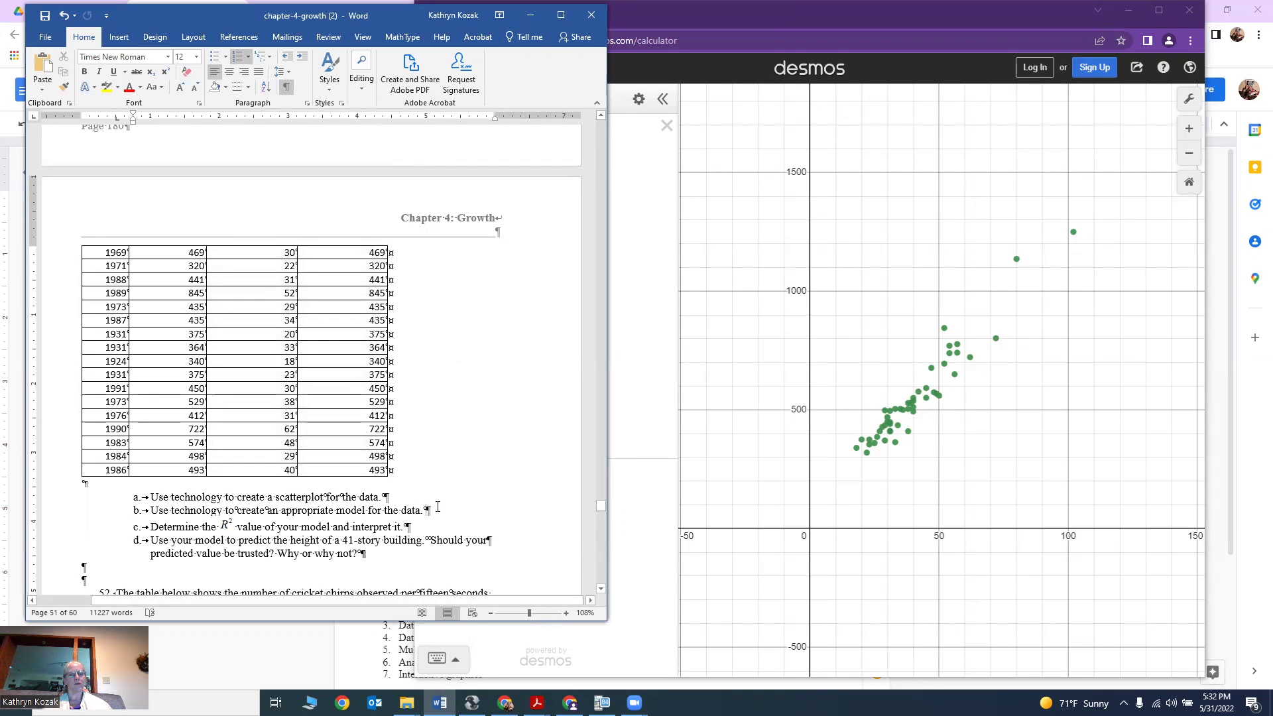
pyautogui.press('Return')
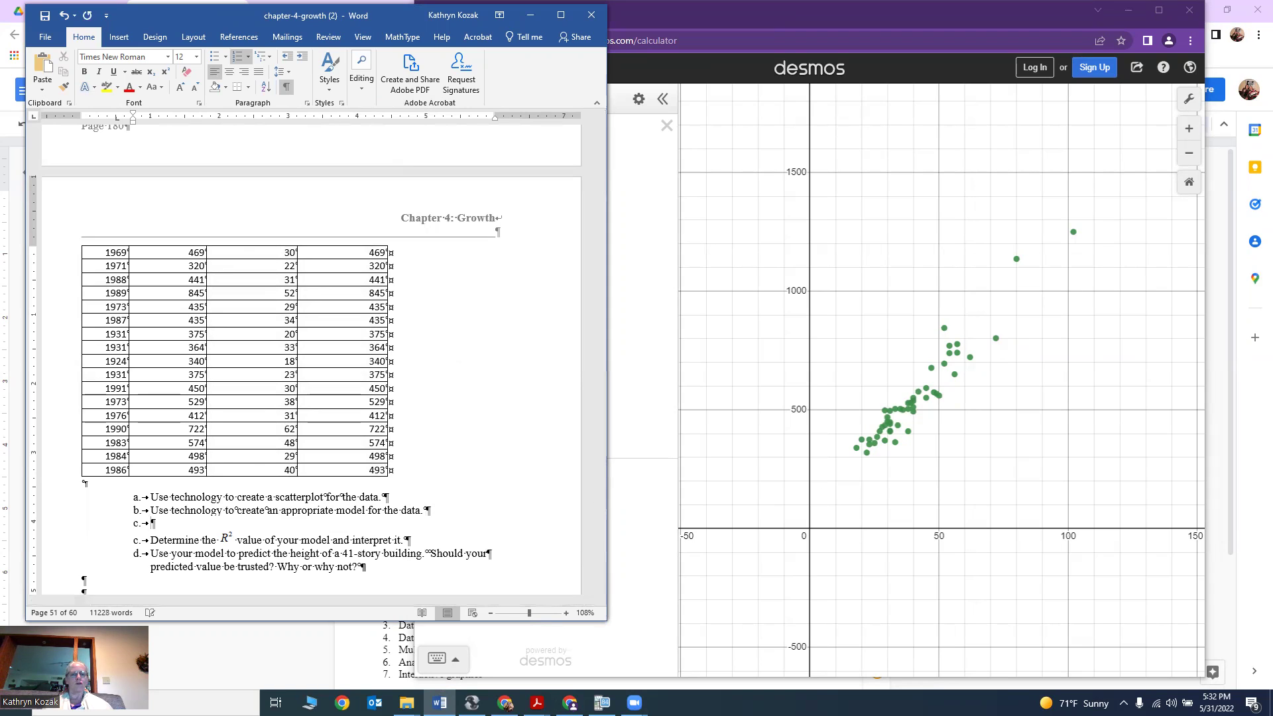
pyautogui.press('Return')
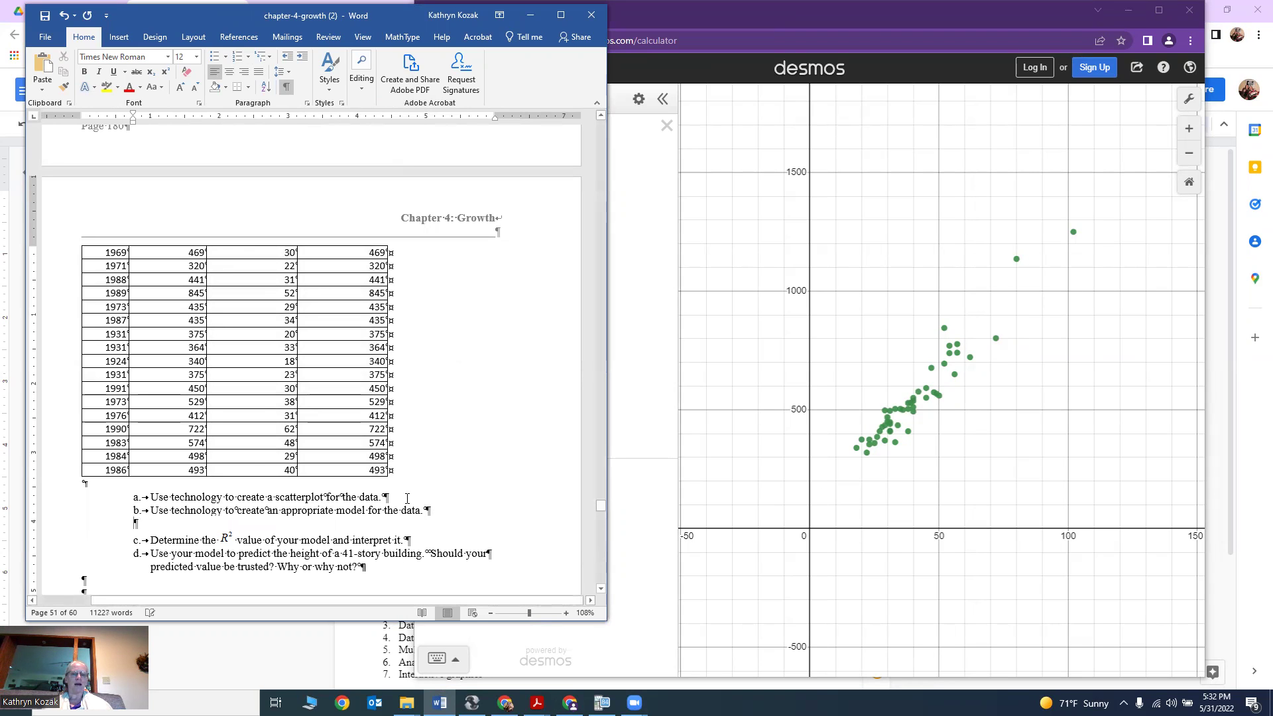
# Step: Look up the linear model form in the chapter, and enter the regression y_1 ~ m*x_1+b below the data table in Desmos
pyautogui.moveTo(600, 507); pyautogui.dragTo(584, 342)
pyautogui.scroll(3, 223, 382)
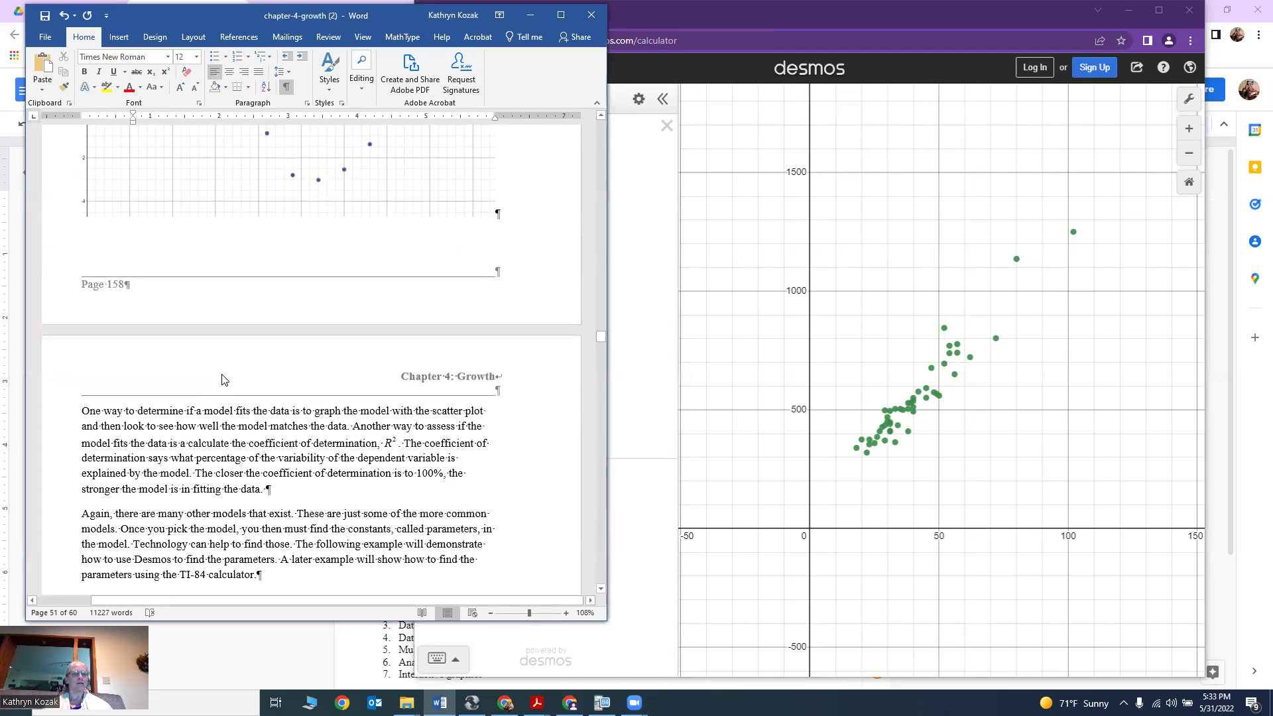
pyautogui.scroll(10, 223, 380)
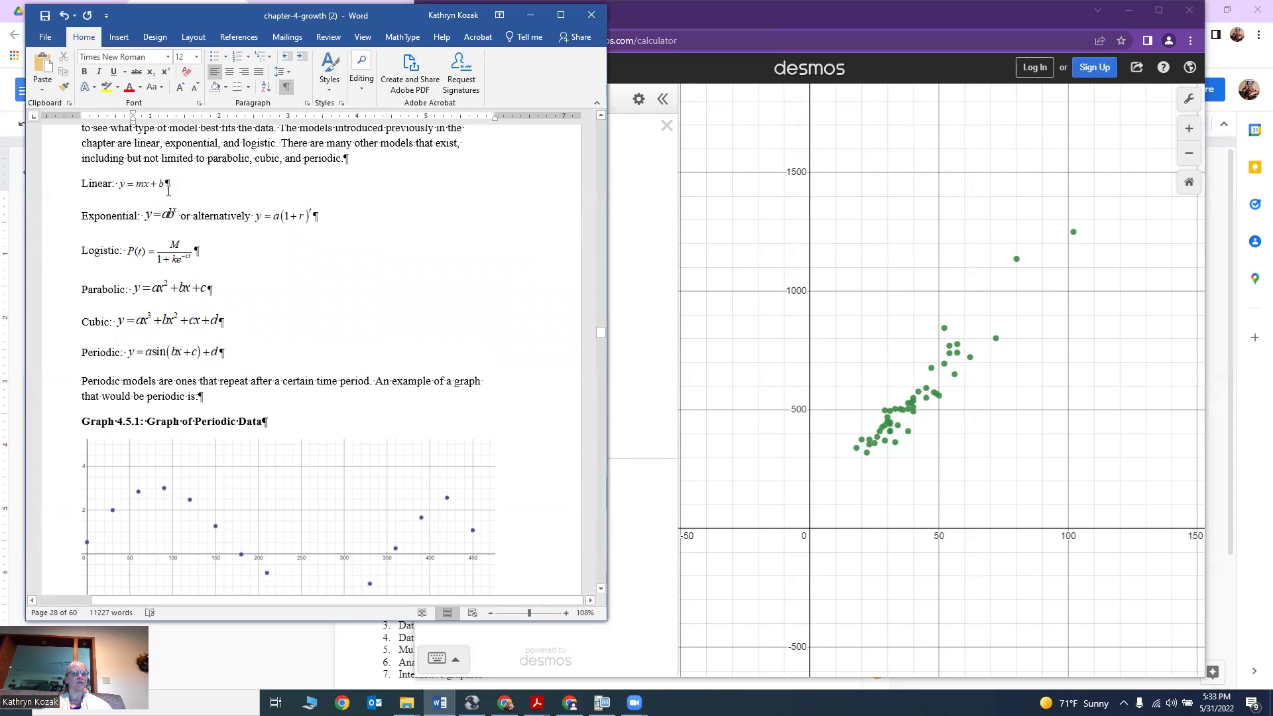
pyautogui.click(635, 525)
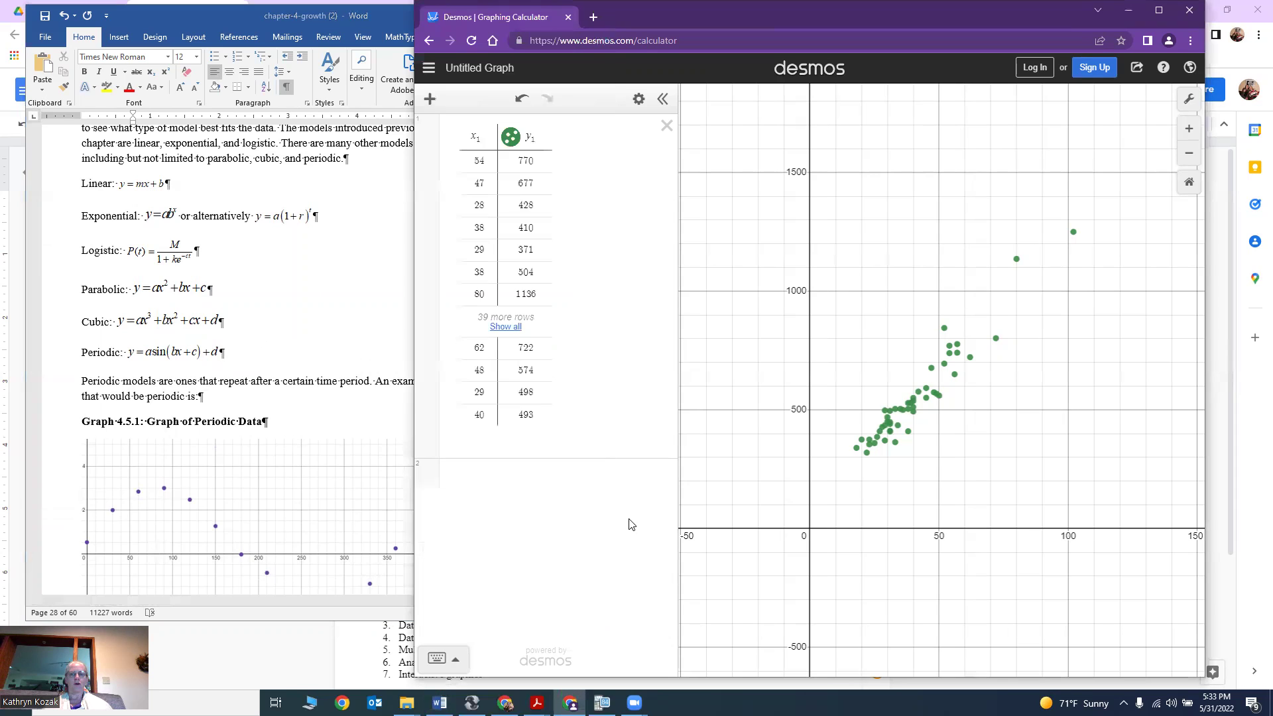
pyautogui.click(478, 476)
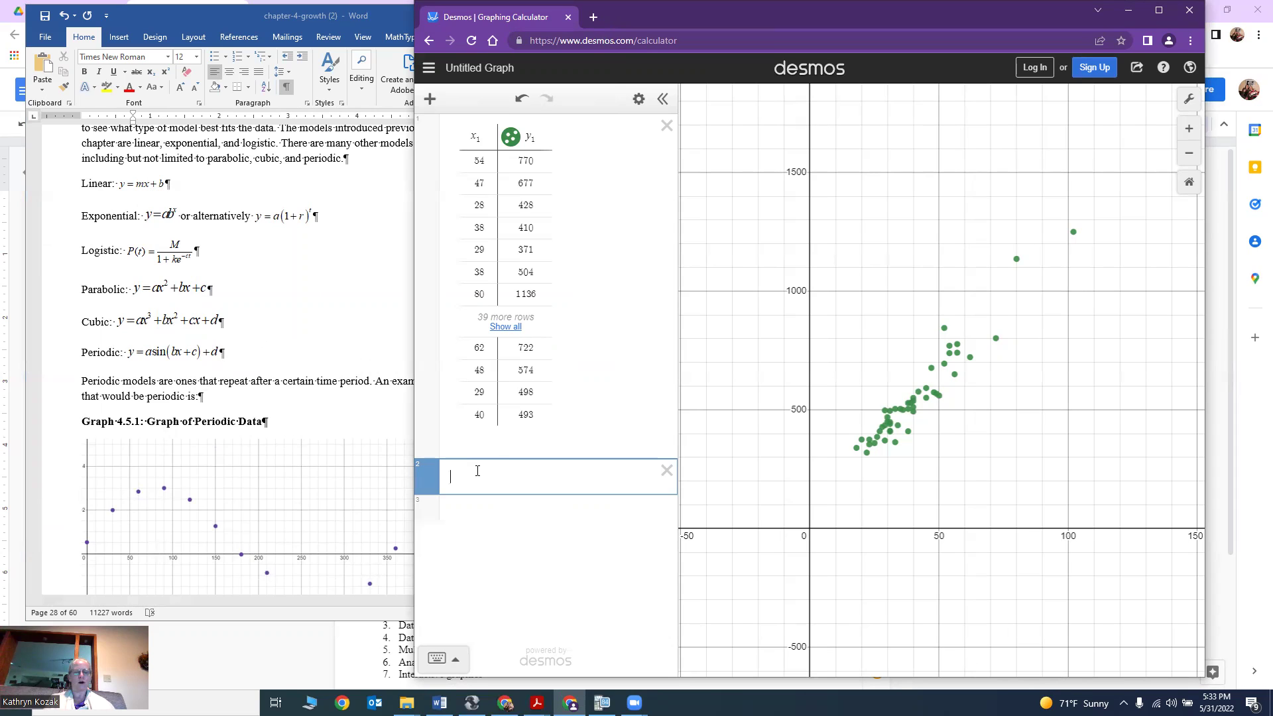
pyautogui.write('y_1')
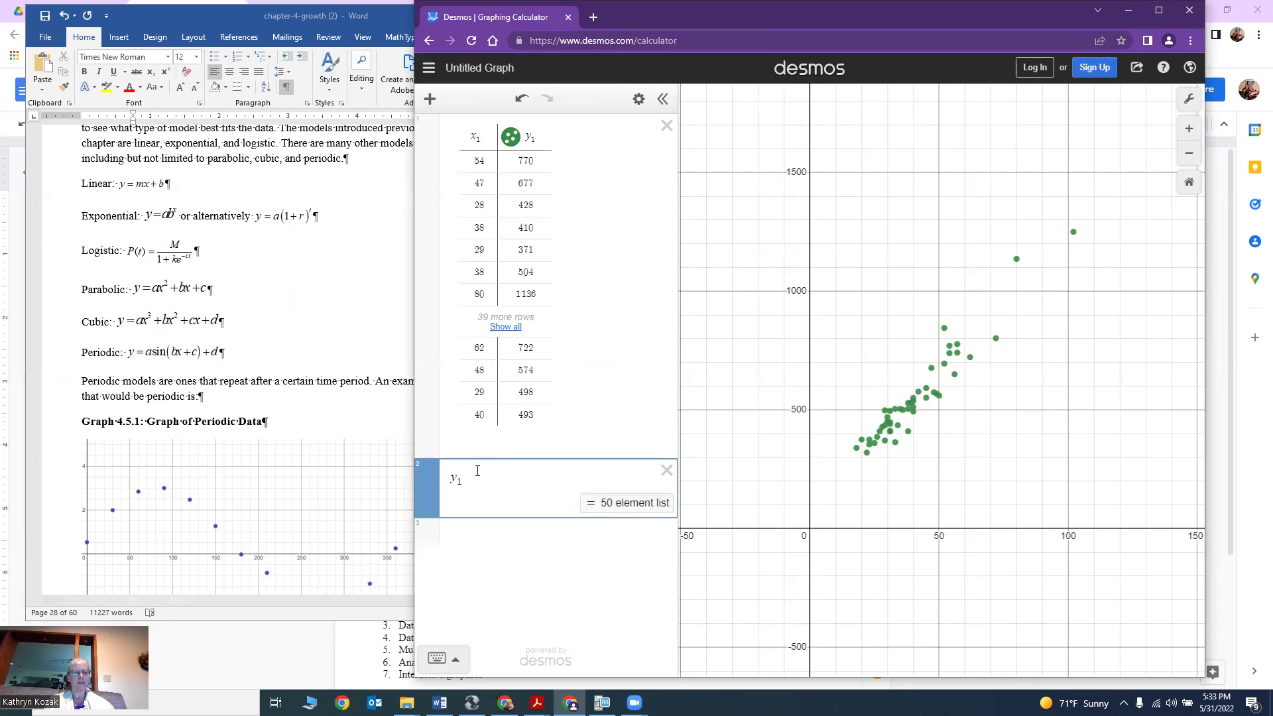
pyautogui.write('~')
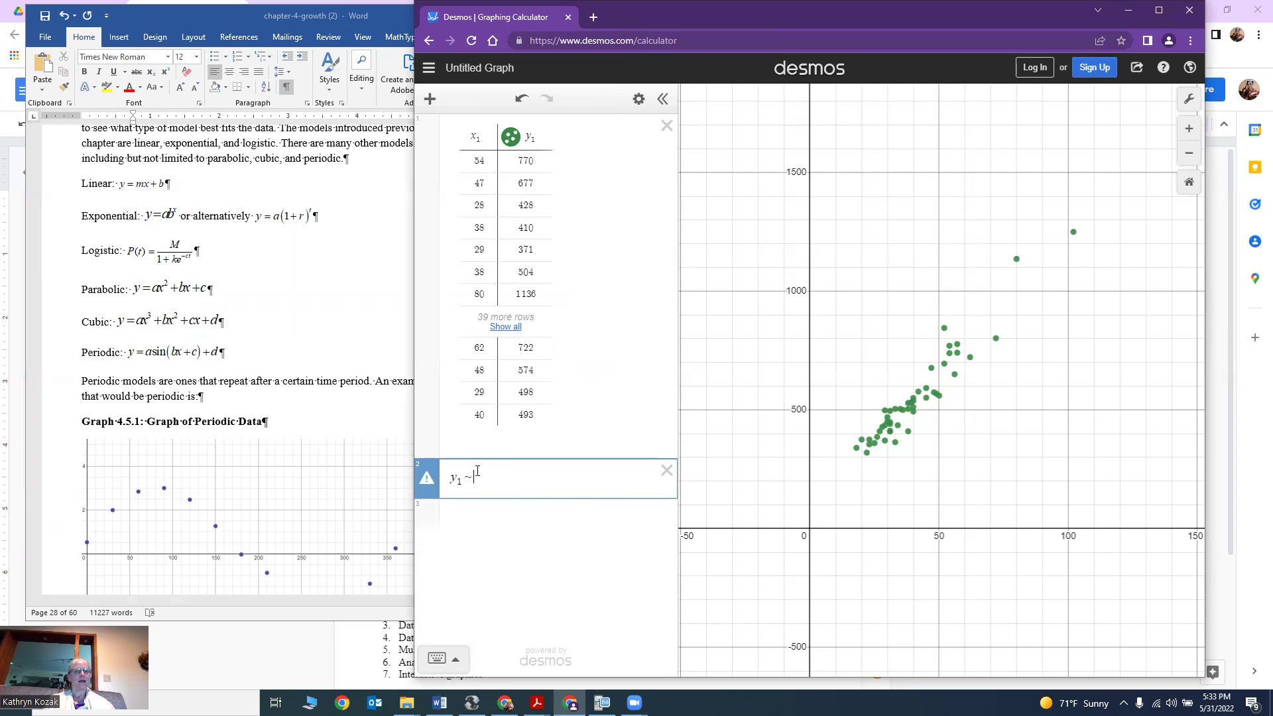
pyautogui.write('m')
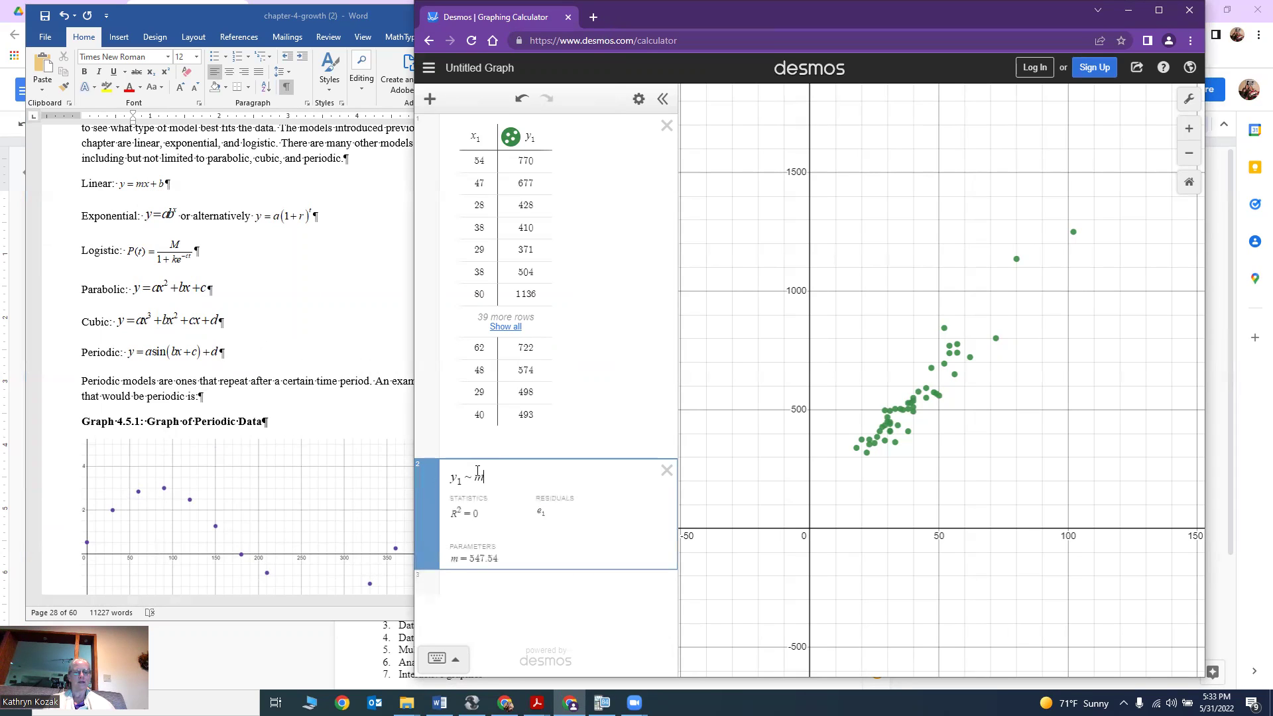
pyautogui.write('*x')
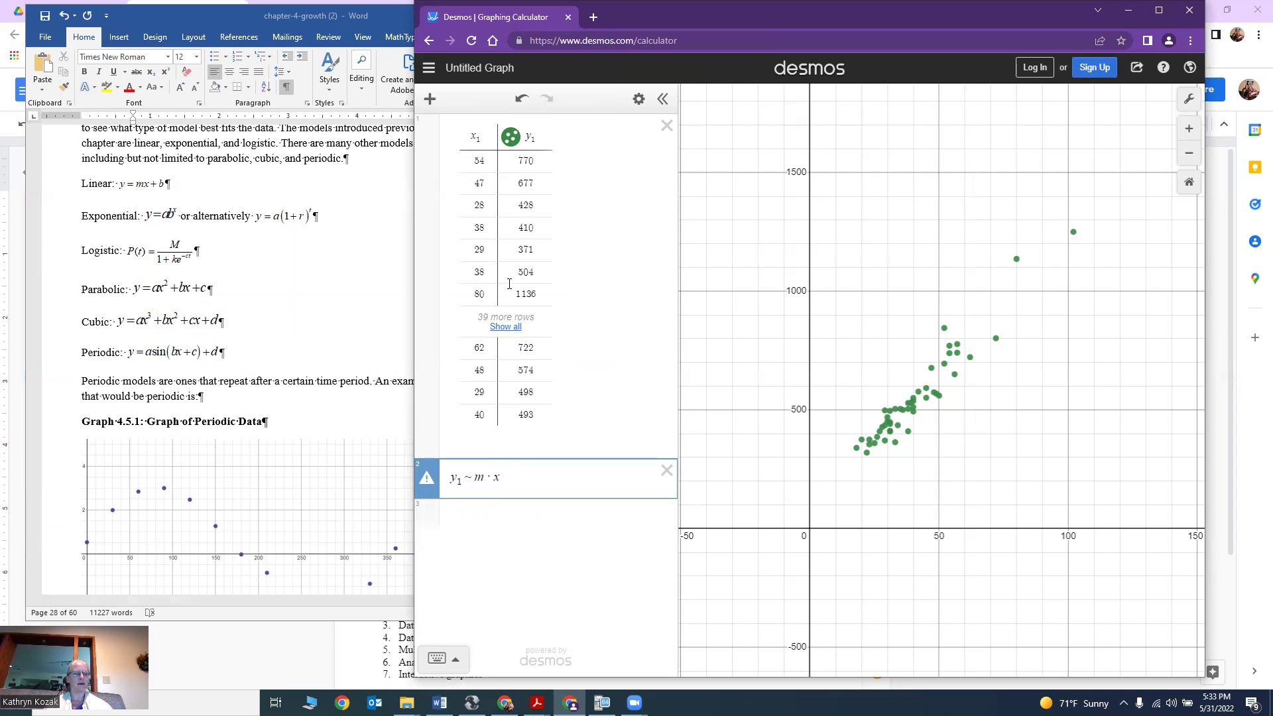
pyautogui.write('1')
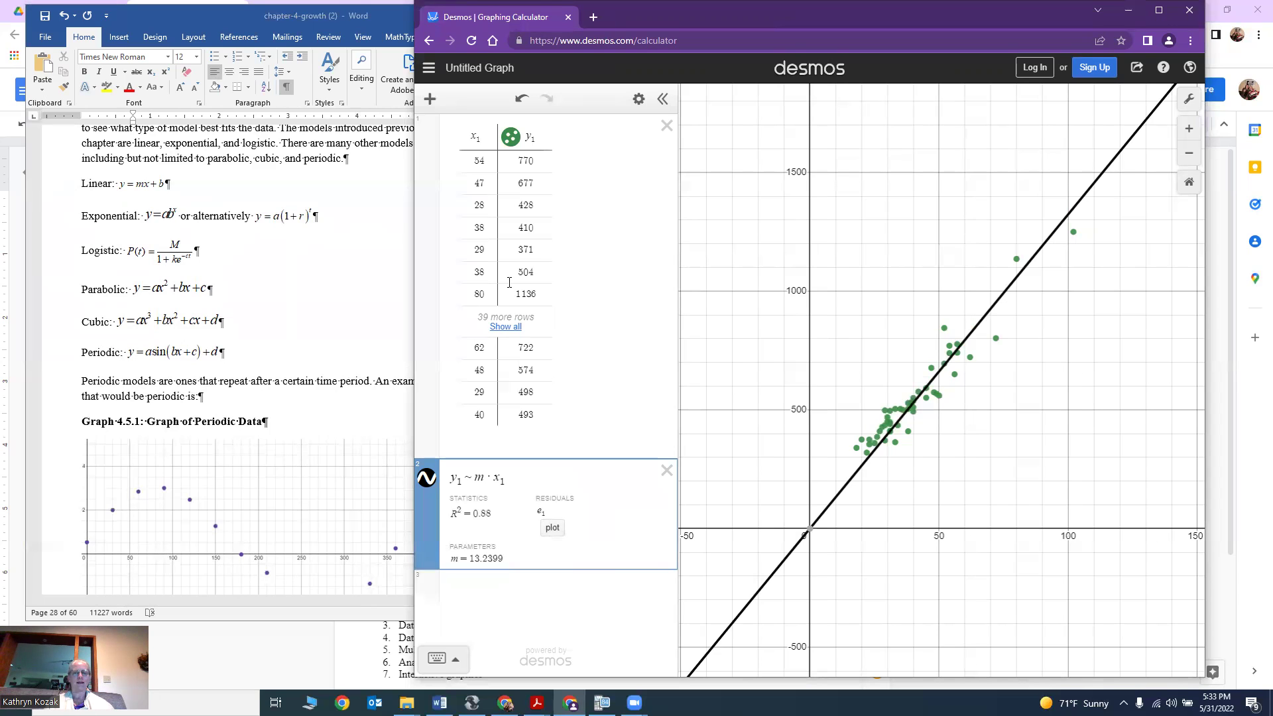
pyautogui.write('+b')
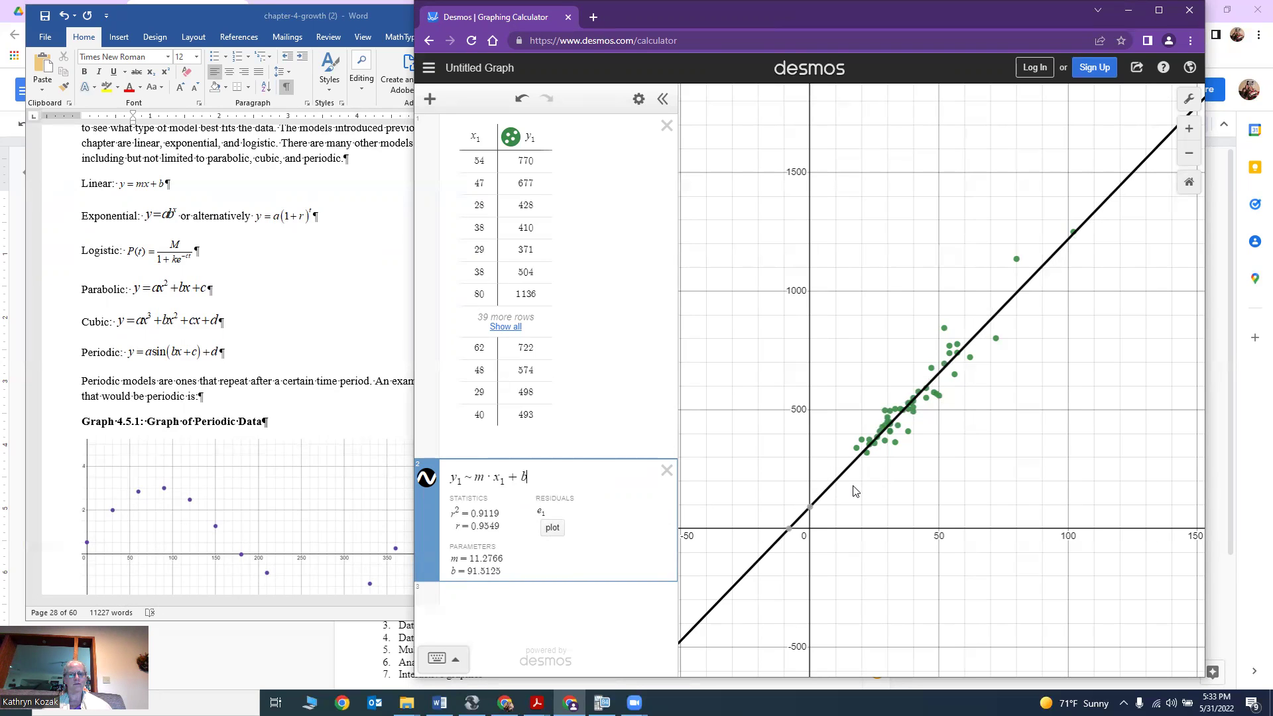
# Step: Return to the questions below exercise 51's table in Word, and move the Desmos window away from the document text
pyautogui.click(284, 392)
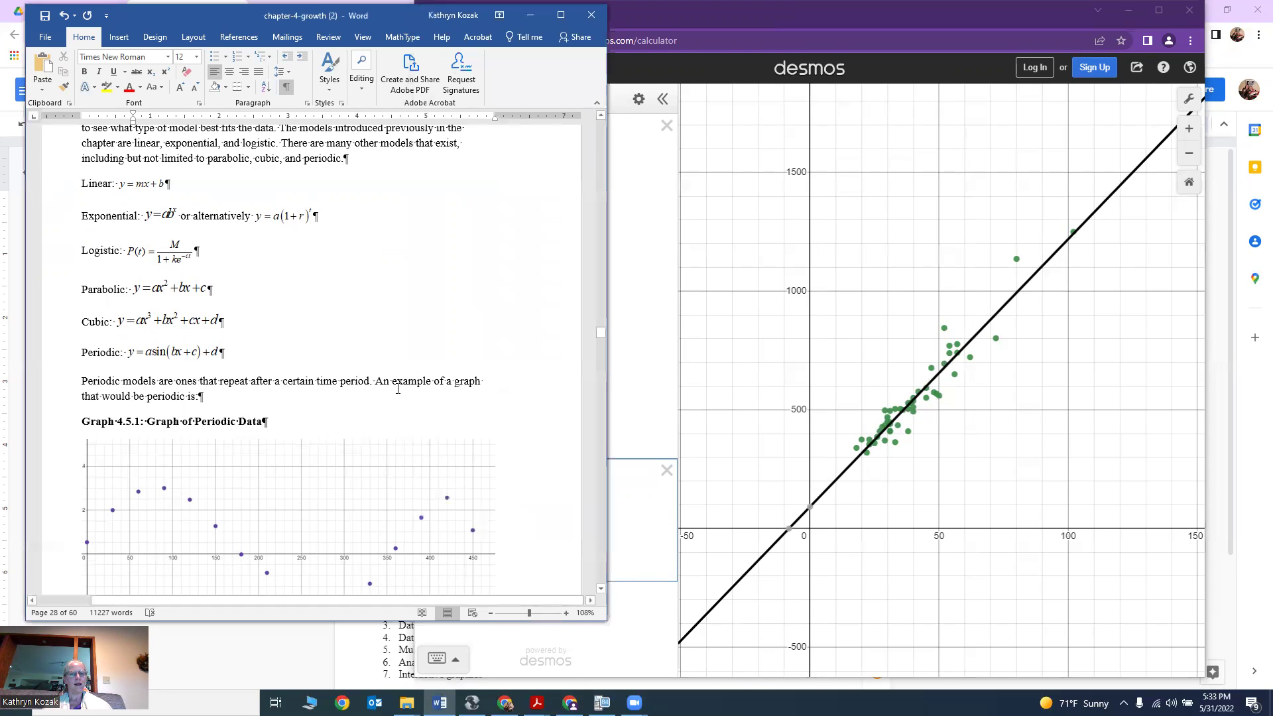
pyautogui.moveTo(602, 333); pyautogui.dragTo(588, 420)
pyautogui.scroll(-15, 589, 420)
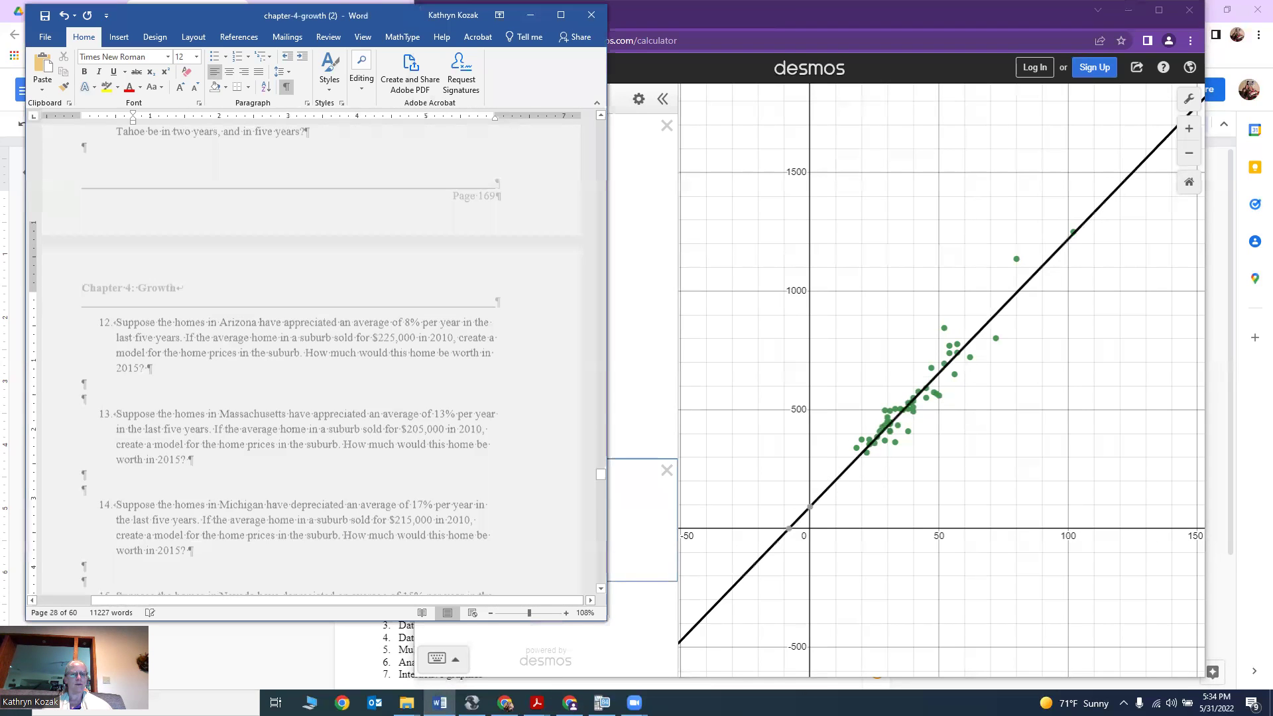
pyautogui.scroll(-3, 234, 471)
pyautogui.scroll(-1, 235, 471)
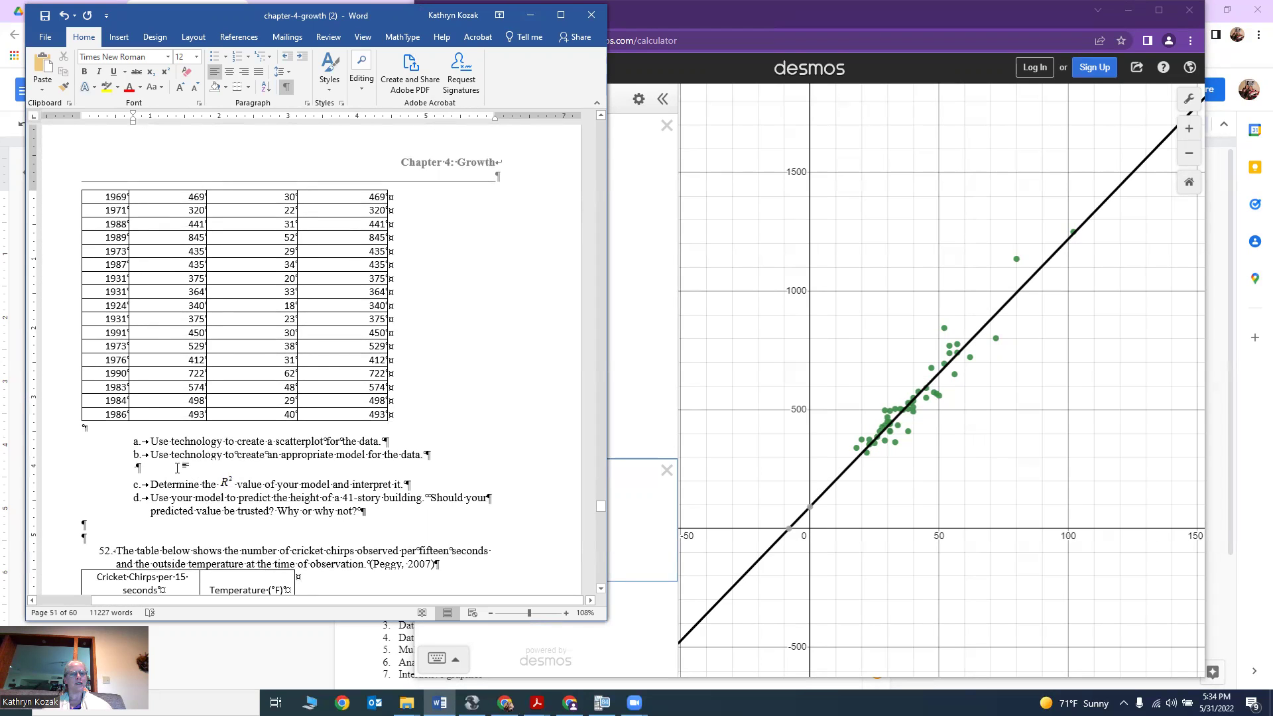
pyautogui.doubleClick(784, 22)
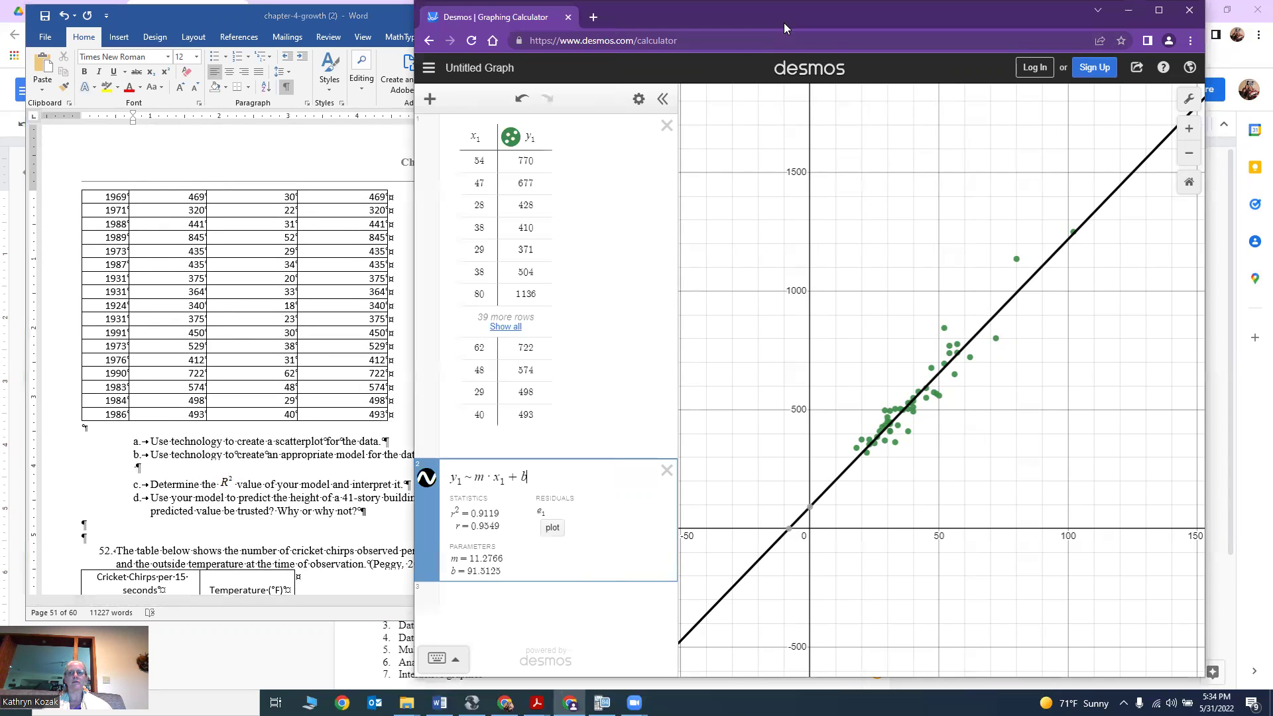
pyautogui.moveTo(784, 23); pyautogui.dragTo(909, 25)
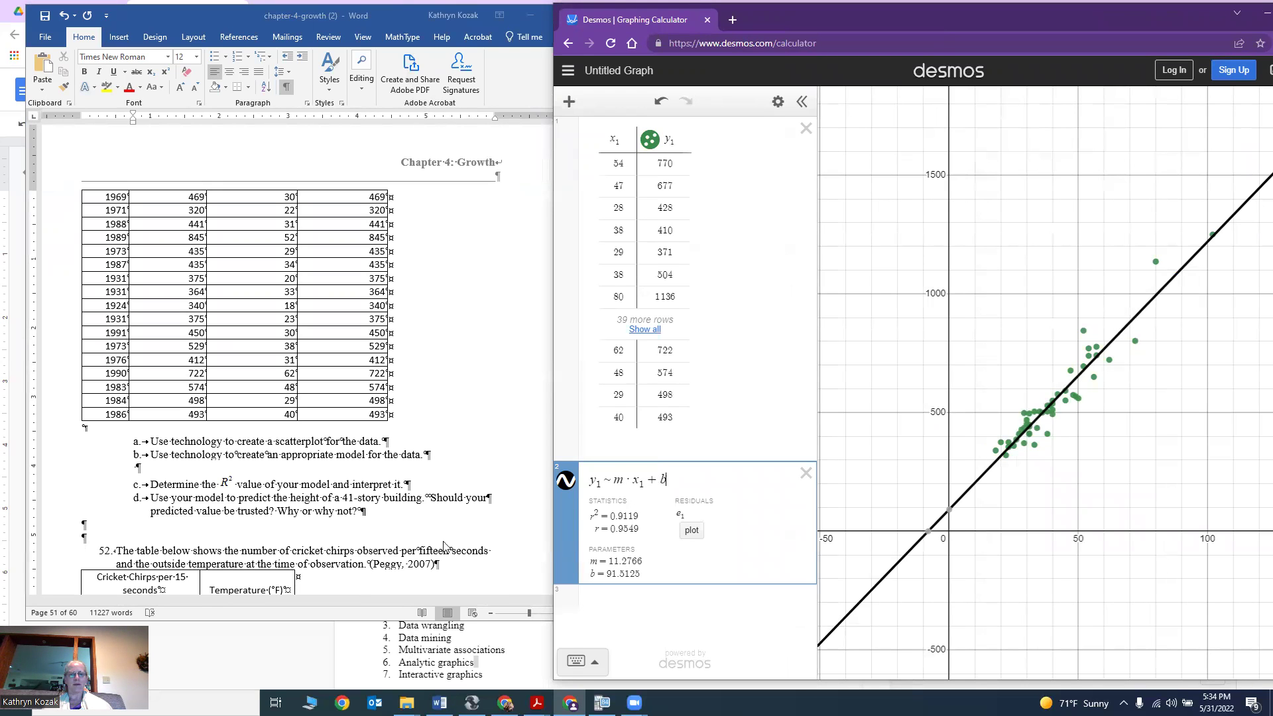
# Step: Enter the model Y=11.3x+91.5 on the line below question b, moving the Desmos window aside to see its fitted parameters
pyautogui.click(175, 527)
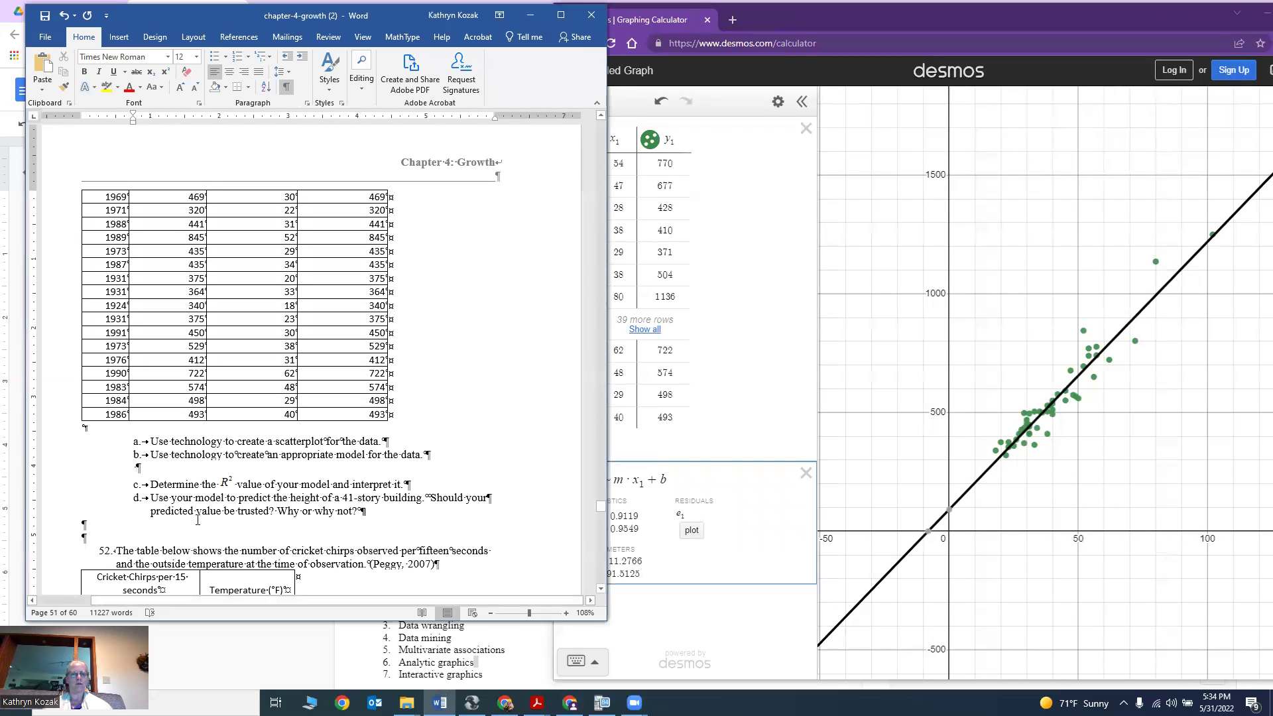
pyautogui.write('Y=')
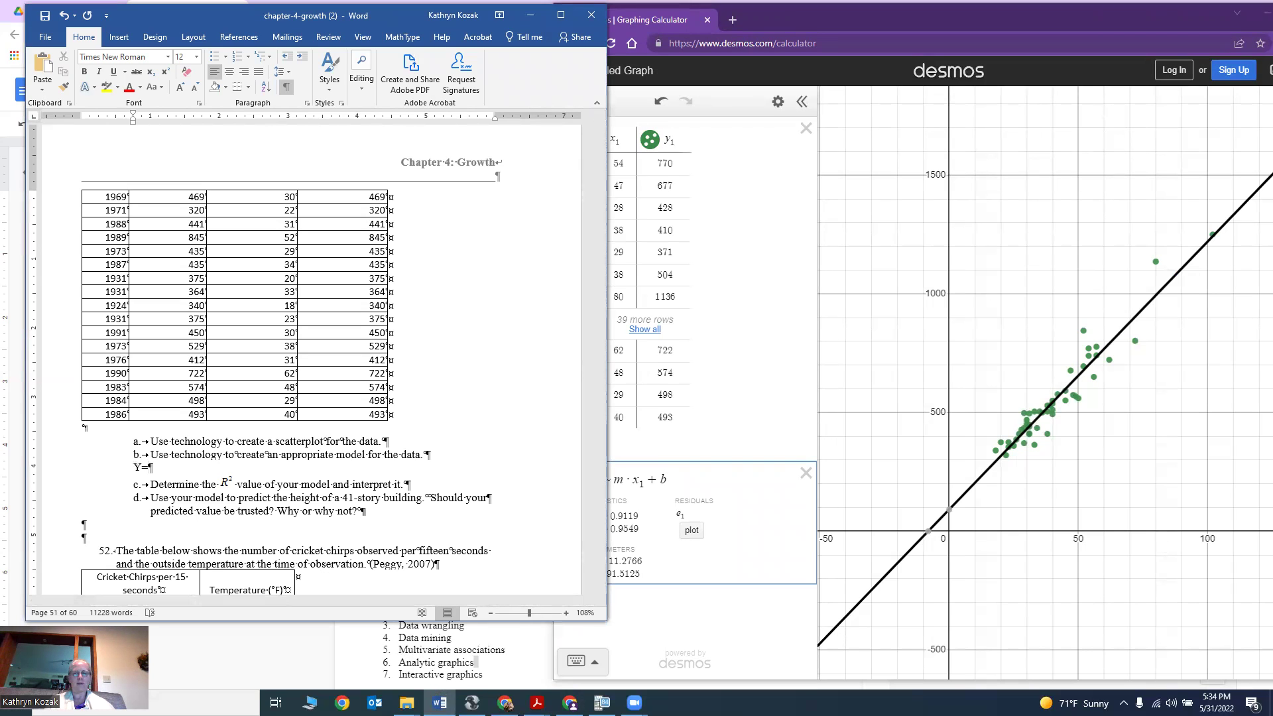
pyautogui.click(889, 24)
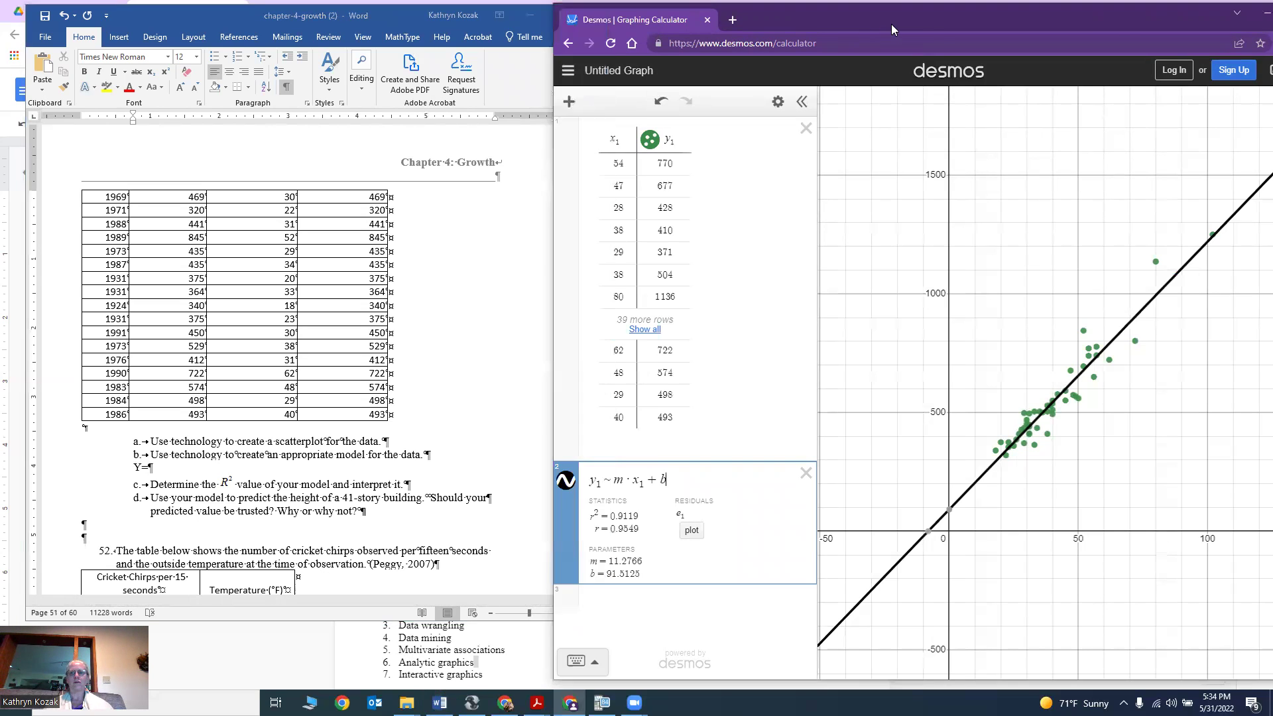
pyautogui.moveTo(891, 23); pyautogui.dragTo(926, 21)
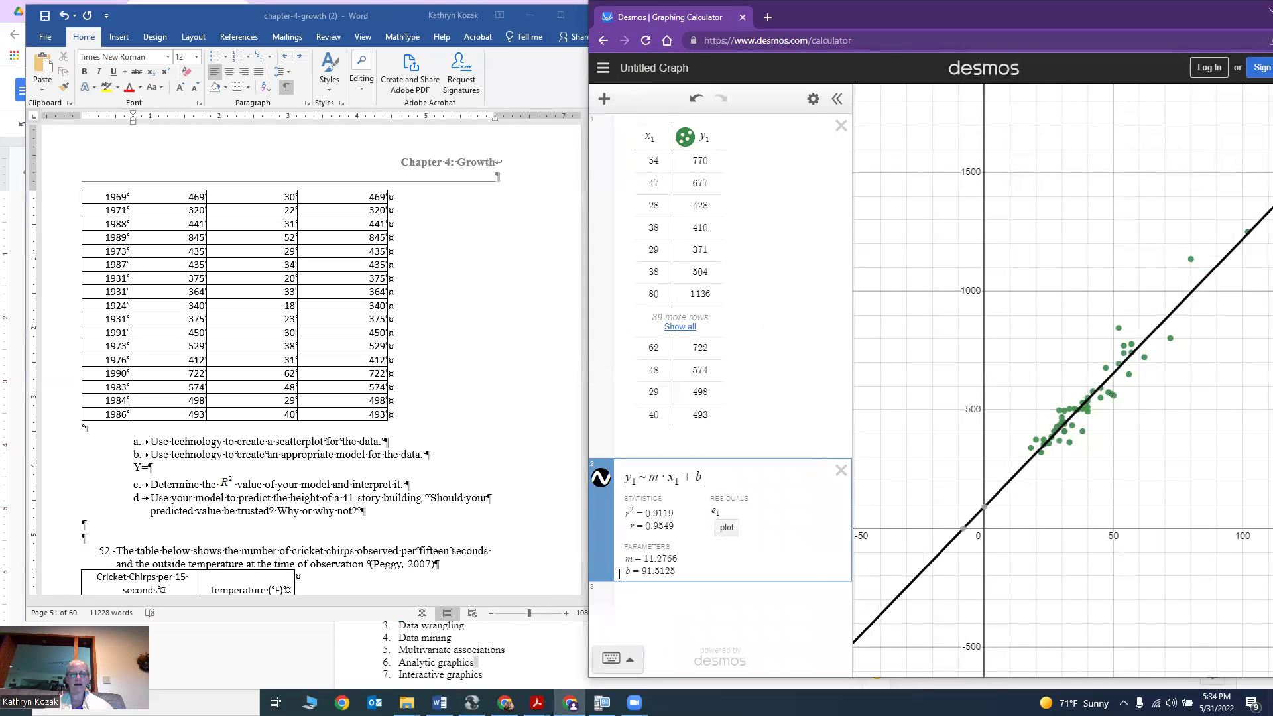
pyautogui.click(166, 468)
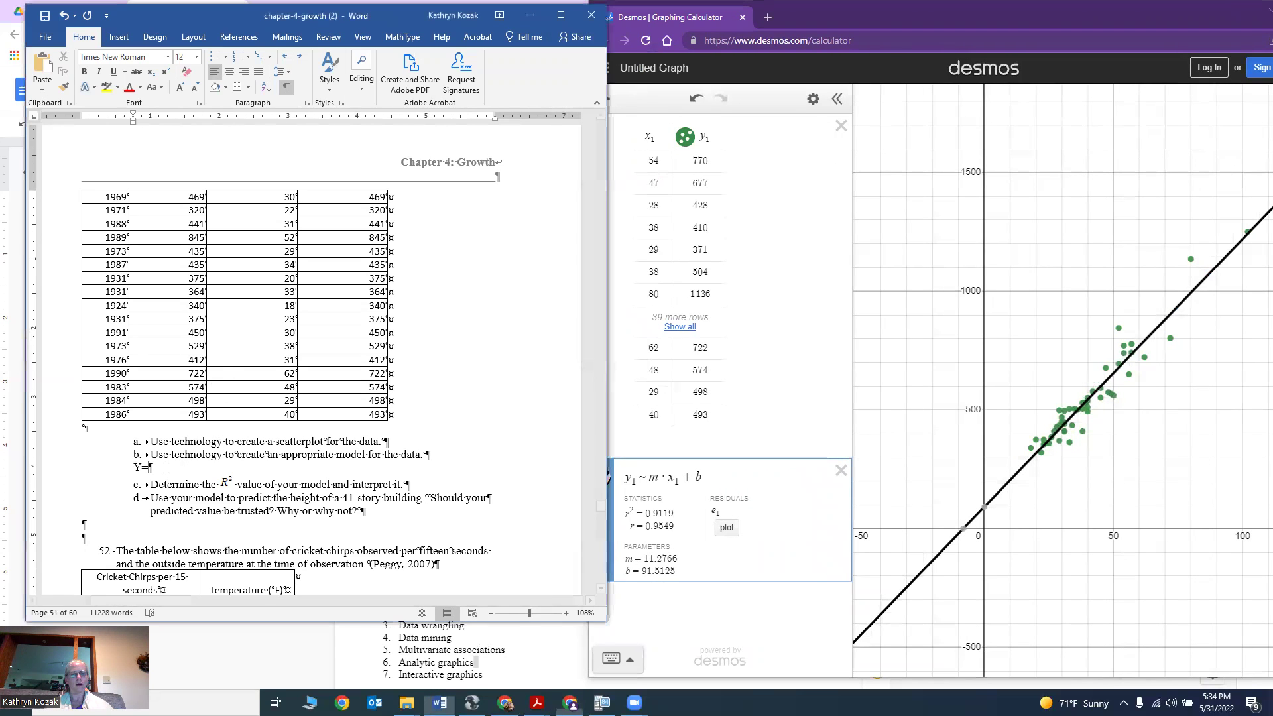
pyautogui.write('11.3x+')
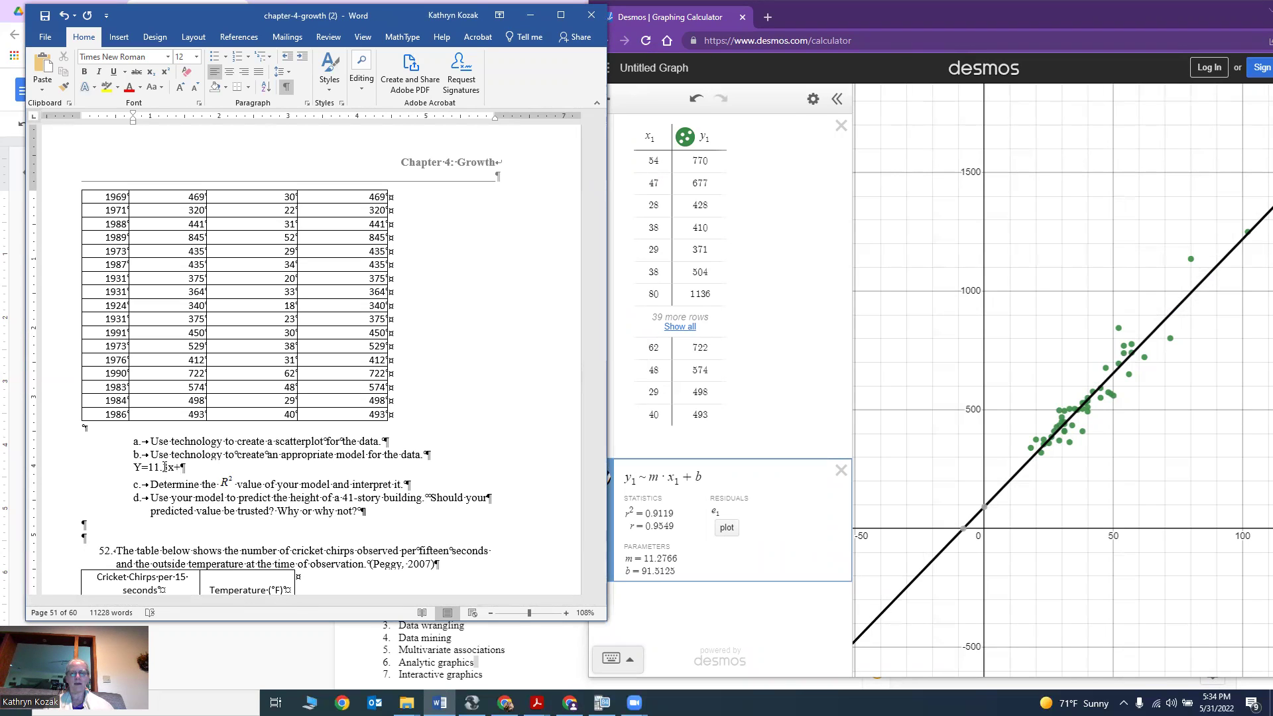
pyautogui.write('91.5')
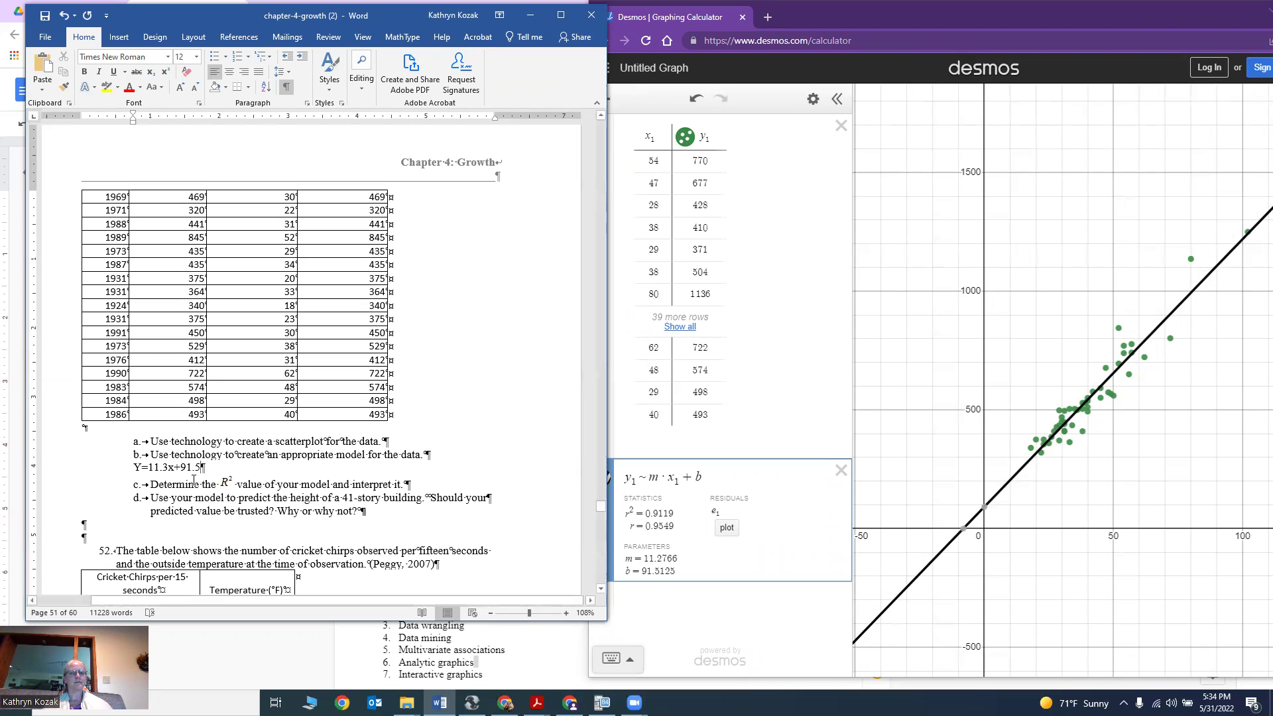
# Step: Add an unlettered line below question c and begin its answer with ".0912 91.2% of the variability in the"
pyautogui.click(450, 482)
pyautogui.press('Return')
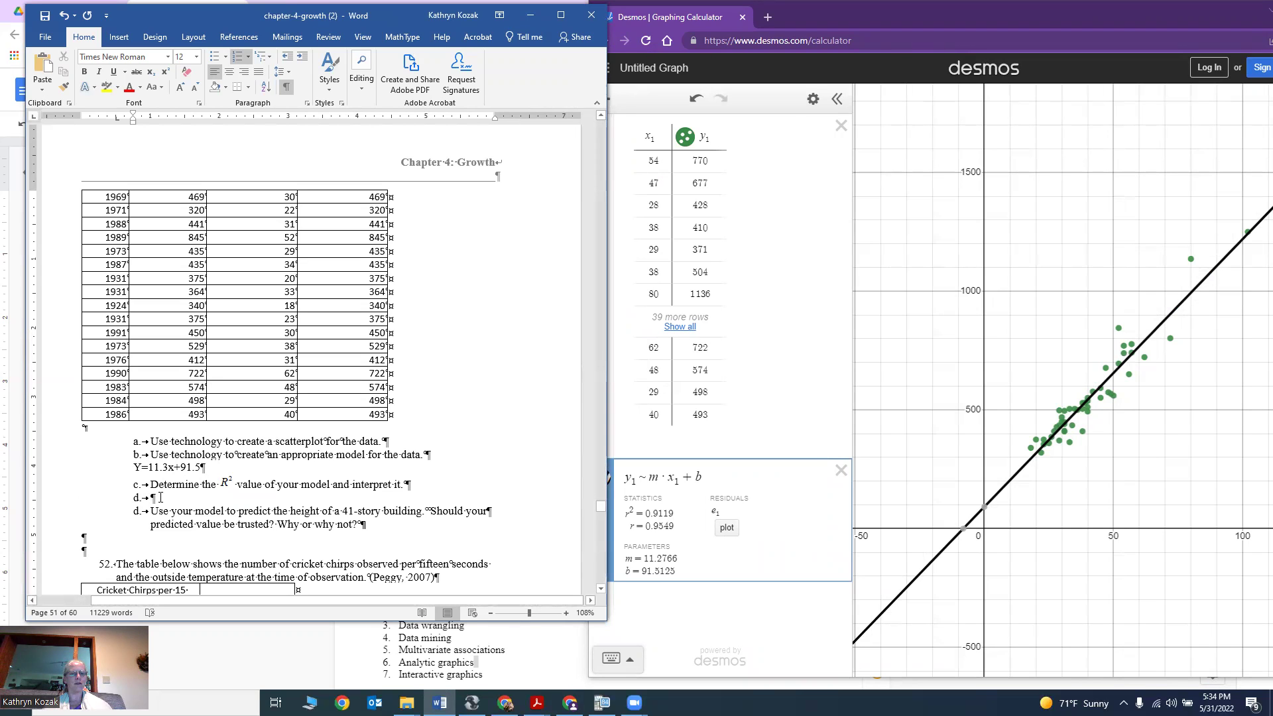
pyautogui.press('BackSpace')
pyautogui.write('09')
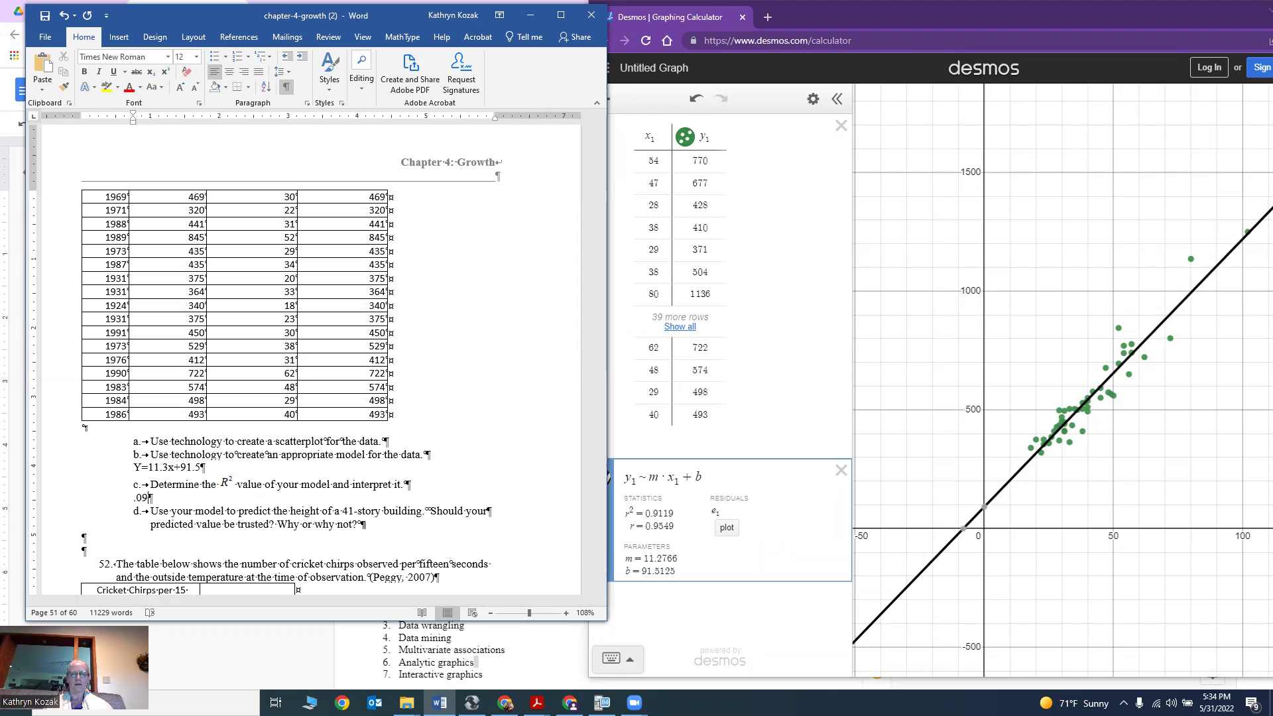
pyautogui.write('12 91.2')
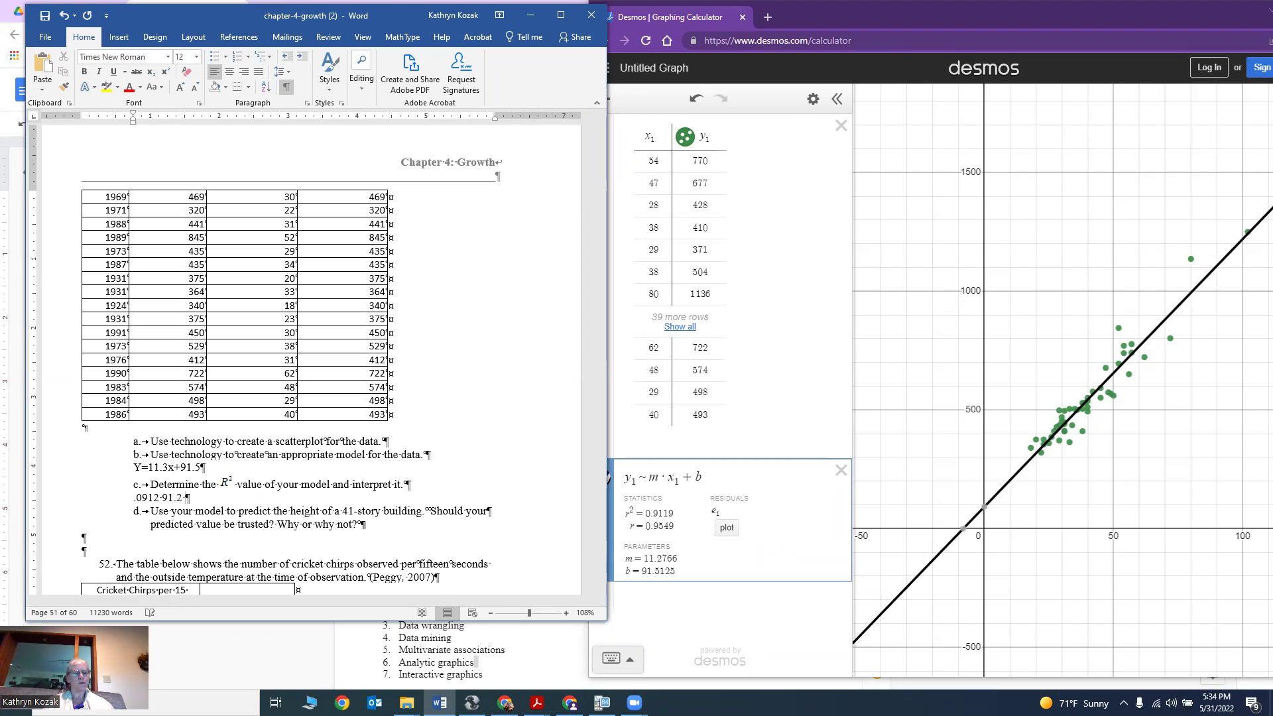
pyautogui.press('BackSpace')
pyautogui.write('% of the variability in the')
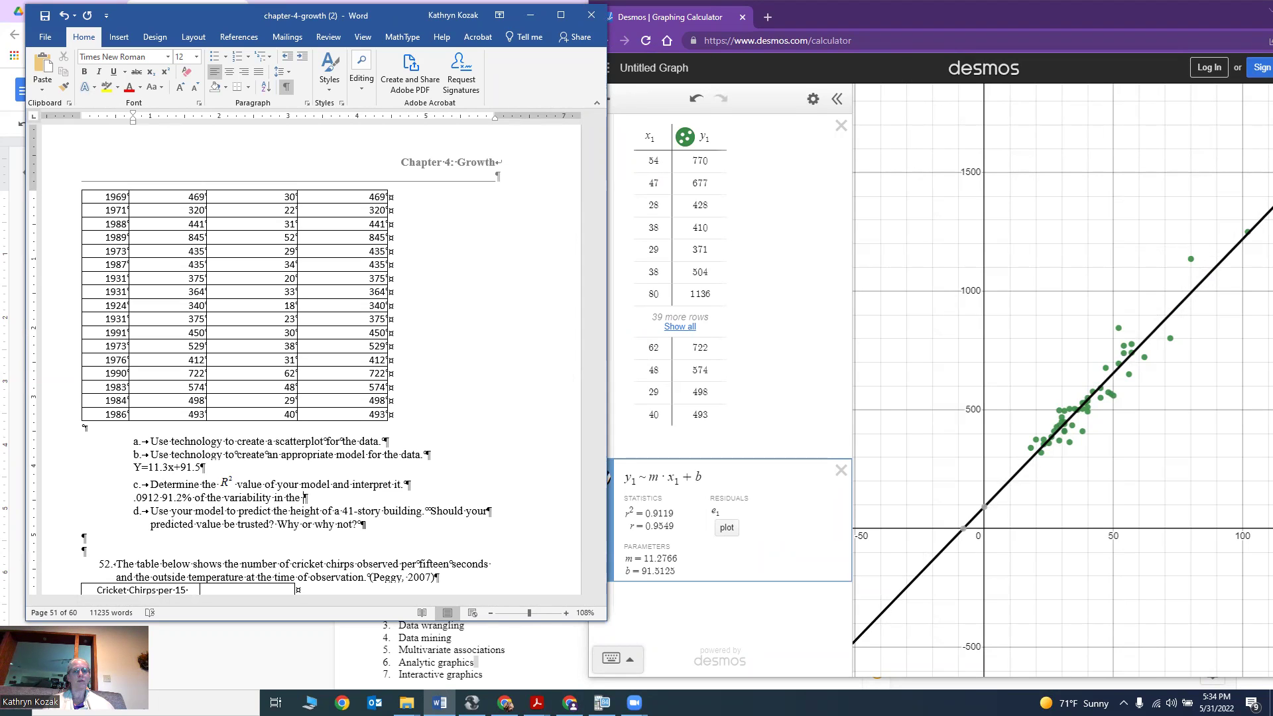
# Step: Check the variable names in the building table's header, and complete the question c answer with "height is explained by the model."
pyautogui.scroll(10, 170, 497)
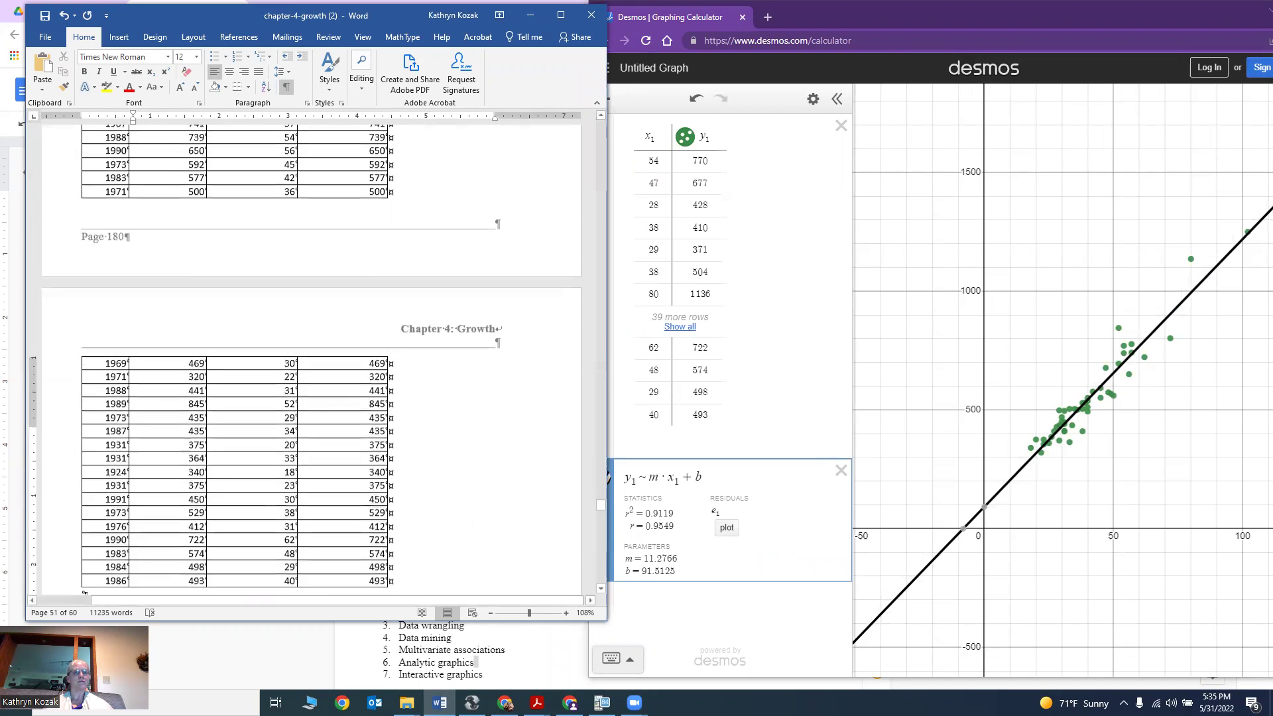
pyautogui.scroll(4, 171, 497)
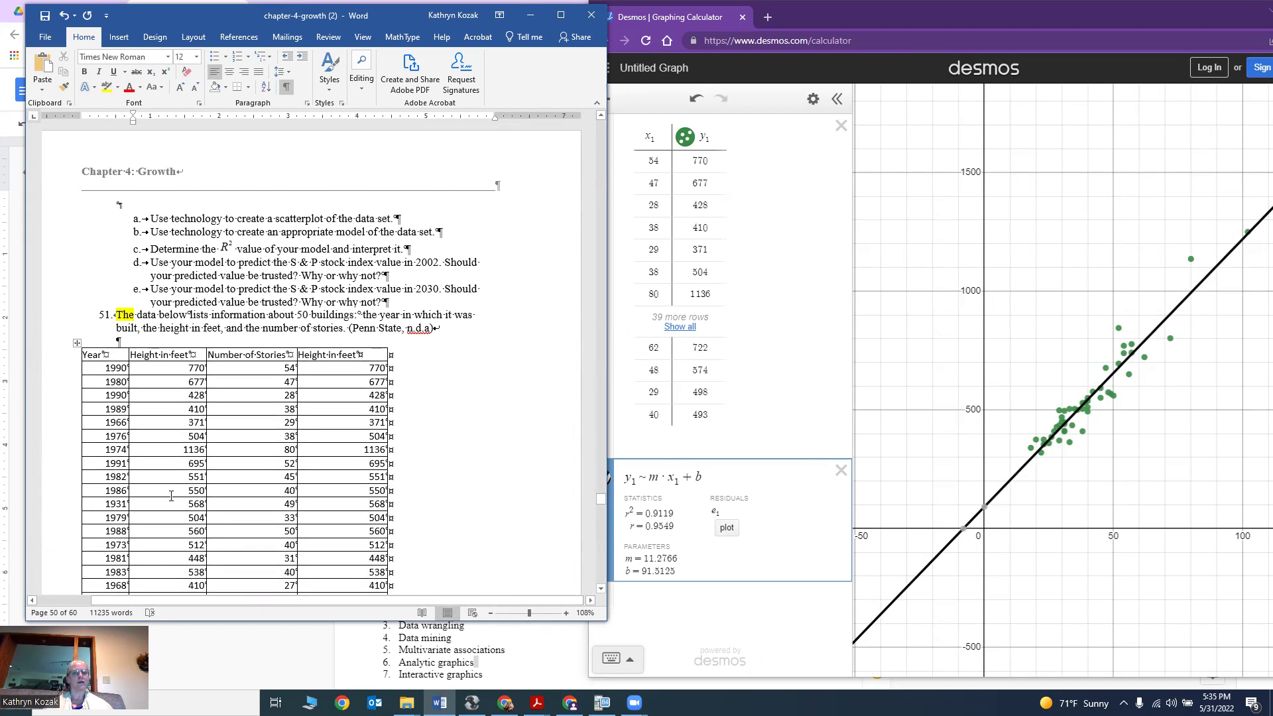
pyautogui.scroll(-4, 171, 496)
pyautogui.scroll(-9, 169, 492)
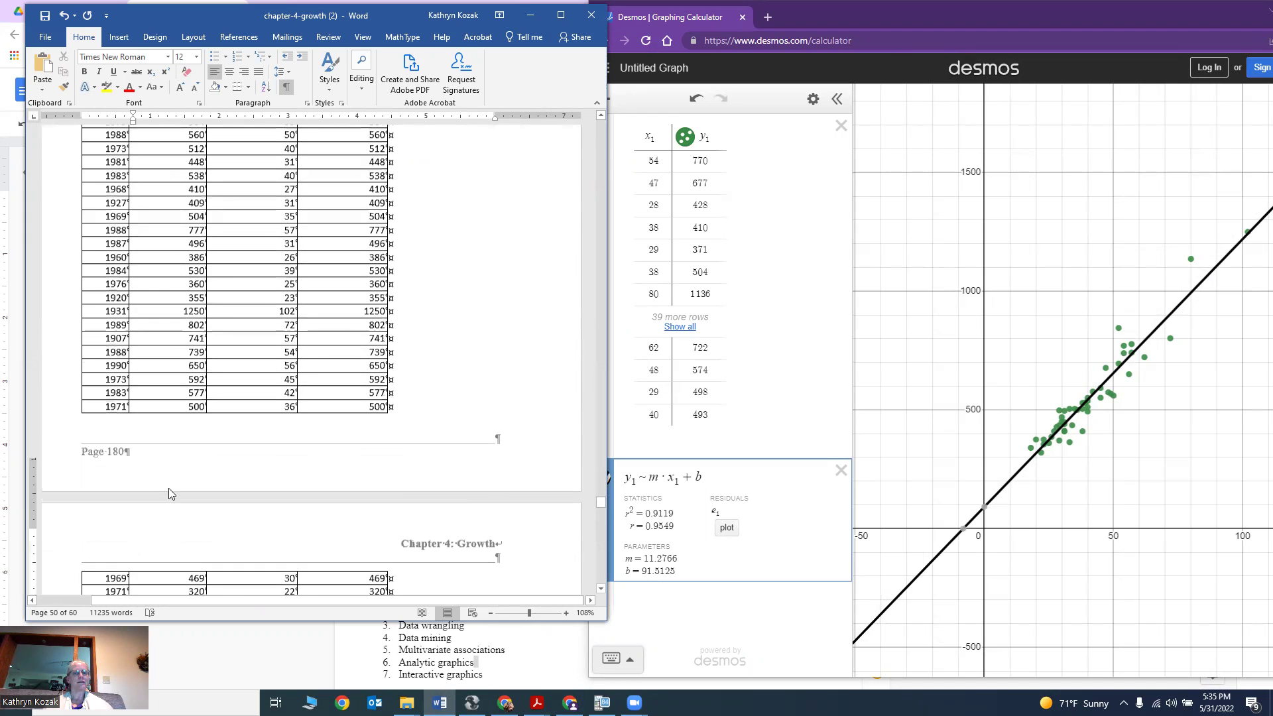
pyautogui.scroll(9, 168, 490)
pyautogui.scroll(-4, 167, 491)
pyautogui.scroll(-12, 167, 492)
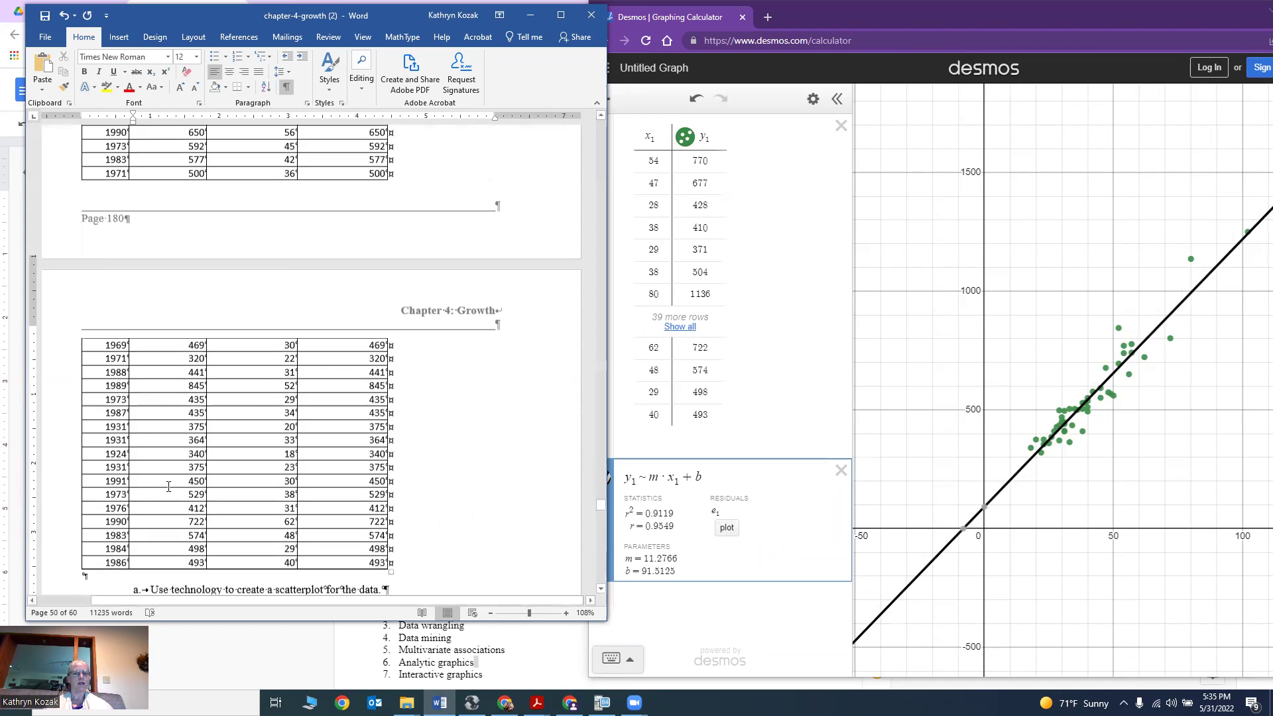
pyautogui.write('height ie')
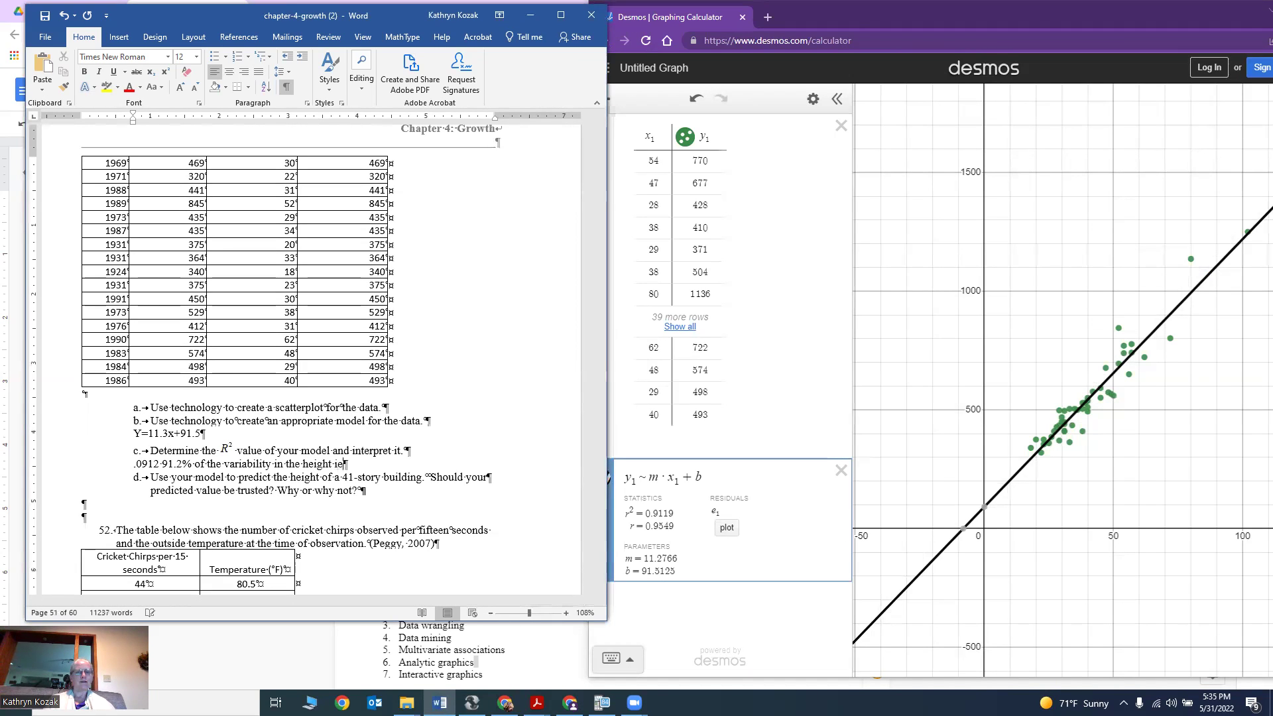
pyautogui.press('BackSpace')
pyautogui.write('s explained by the model')
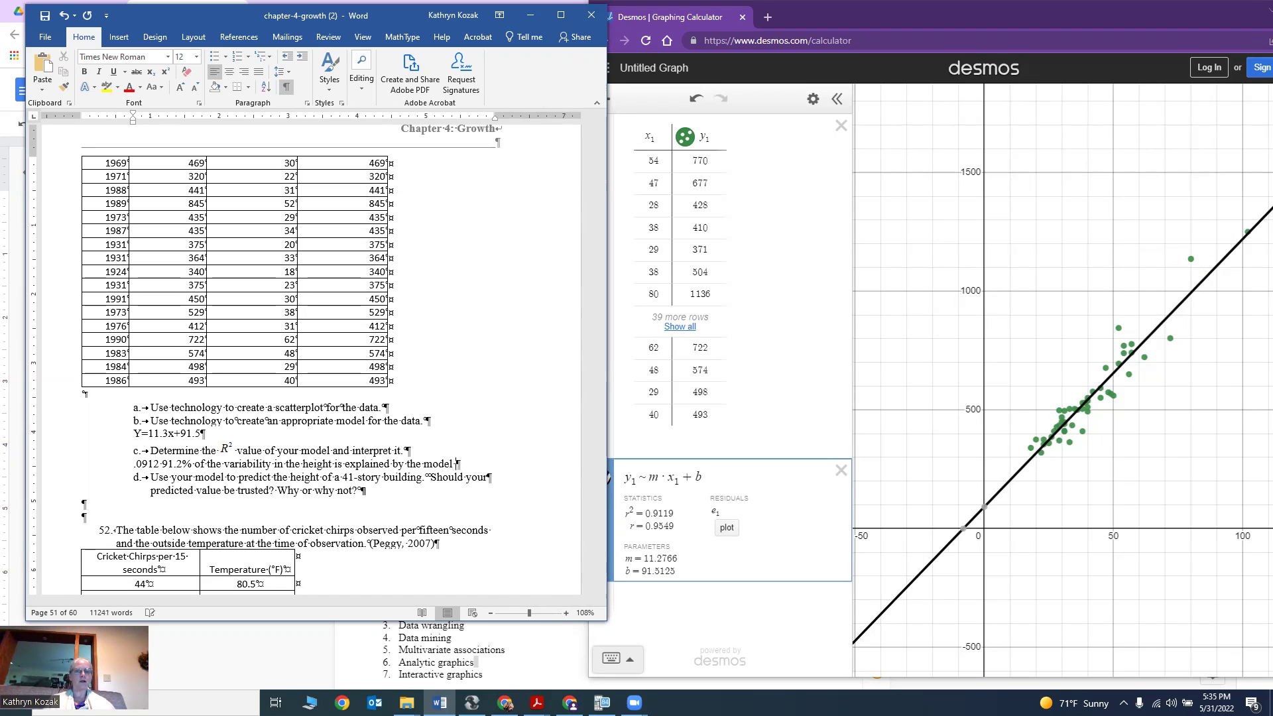
pyautogui.write('.')
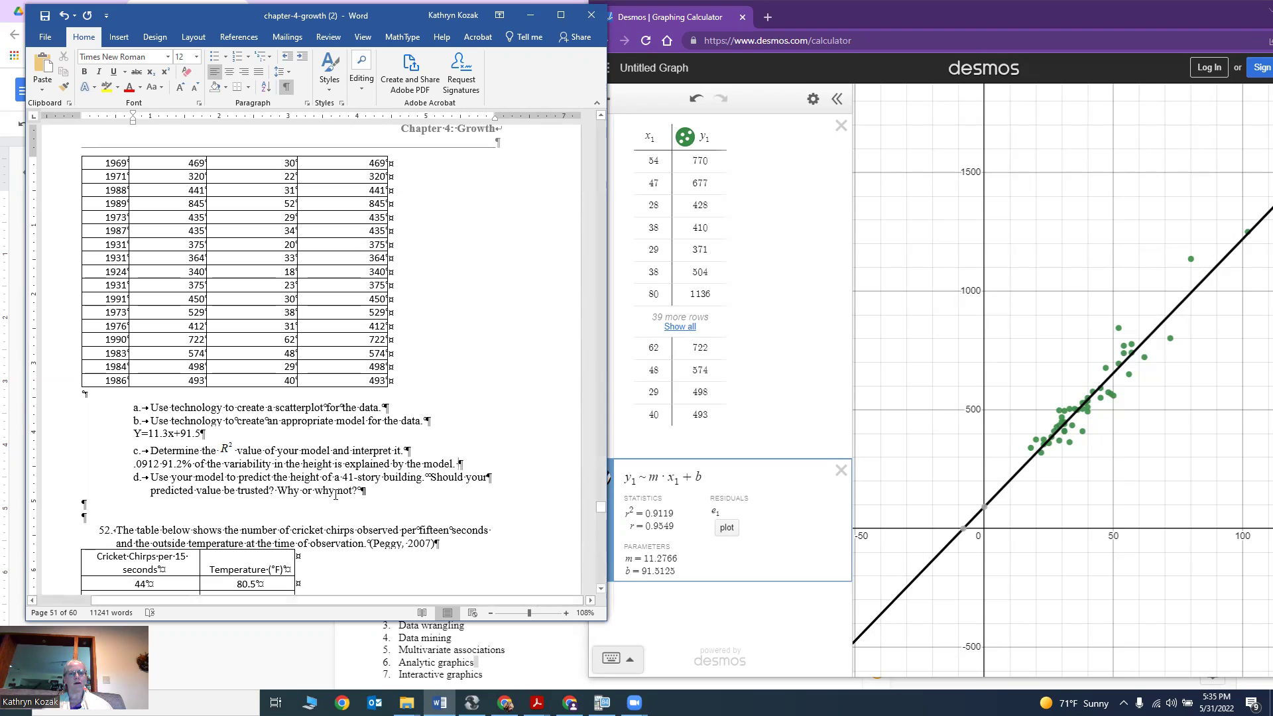
# Step: Copy the expression 11.3x+91.5 from the question b answer and paste it as a new expression below the regression in Desmos
pyautogui.click(384, 490)
pyautogui.moveTo(201, 433); pyautogui.dragTo(149, 432)
pyautogui.hotkey('ctrl', 'c')
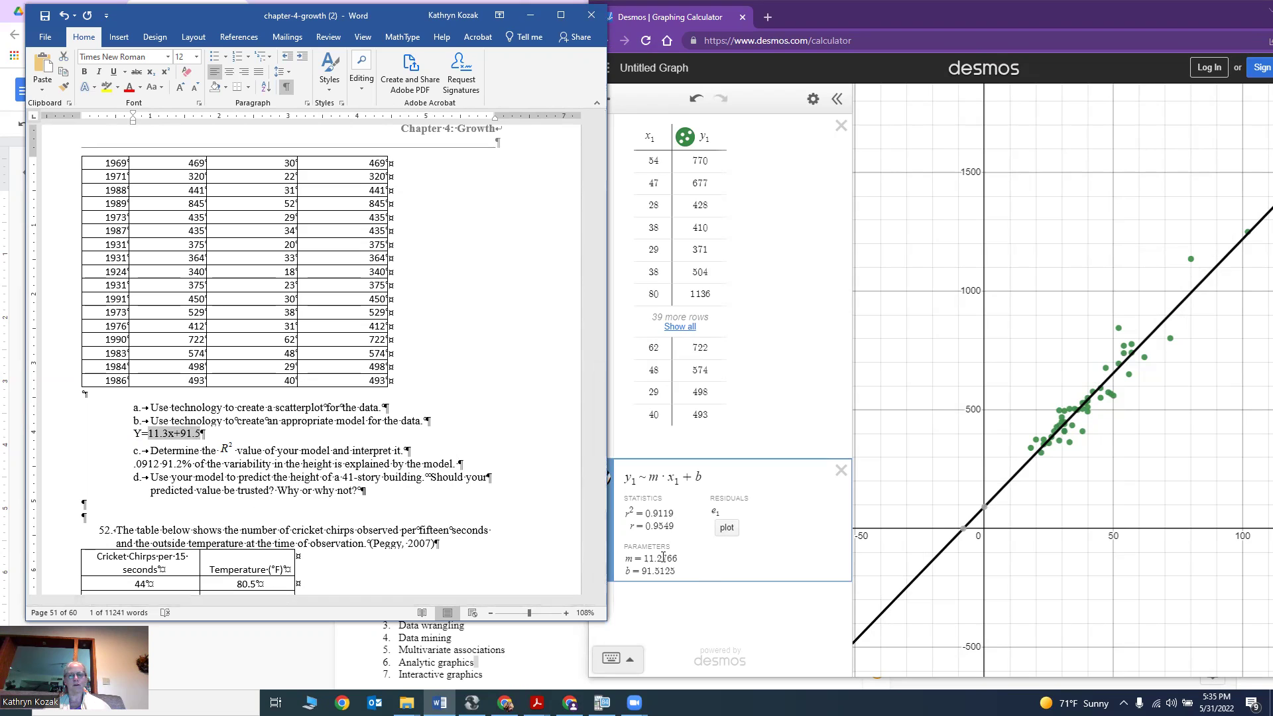
pyautogui.click(648, 594)
pyautogui.hotkey('ctrl', 'v')
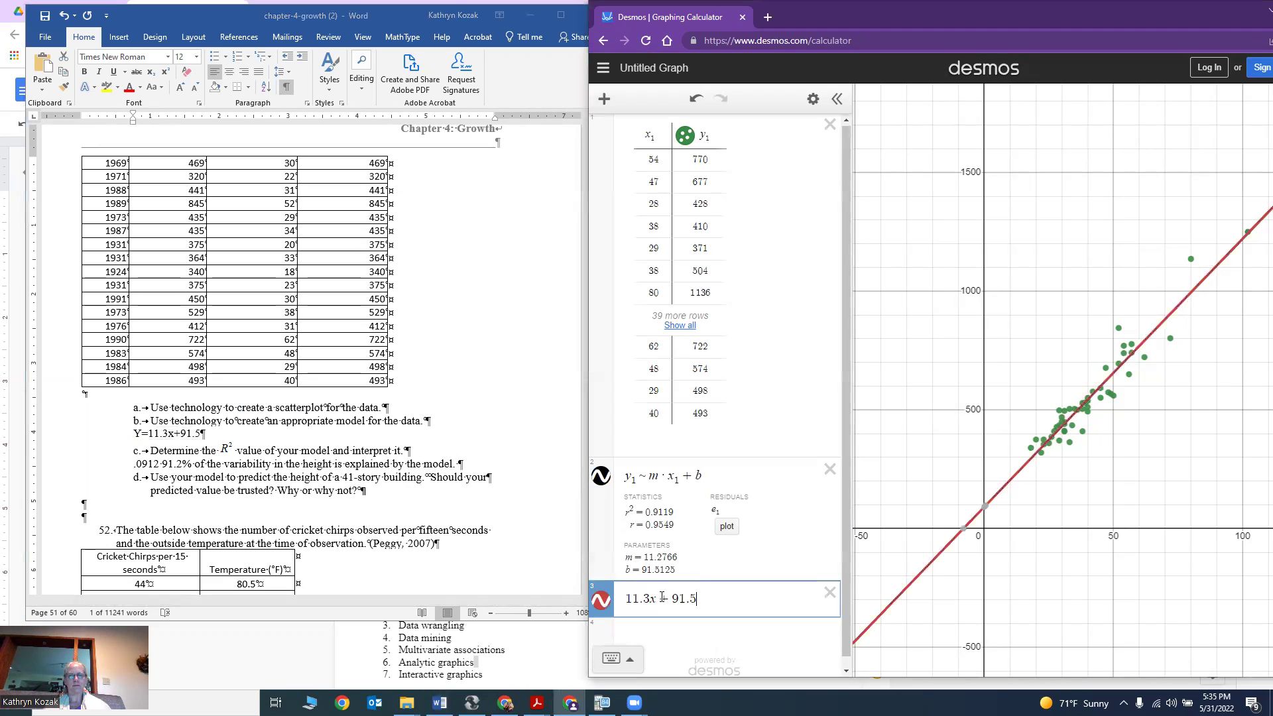
# Step: Replace the x in the pasted Desmos expression with a multiplication by 41, making it 11.3*41+91.5
pyautogui.press('BackSpace')
pyautogui.write('*')
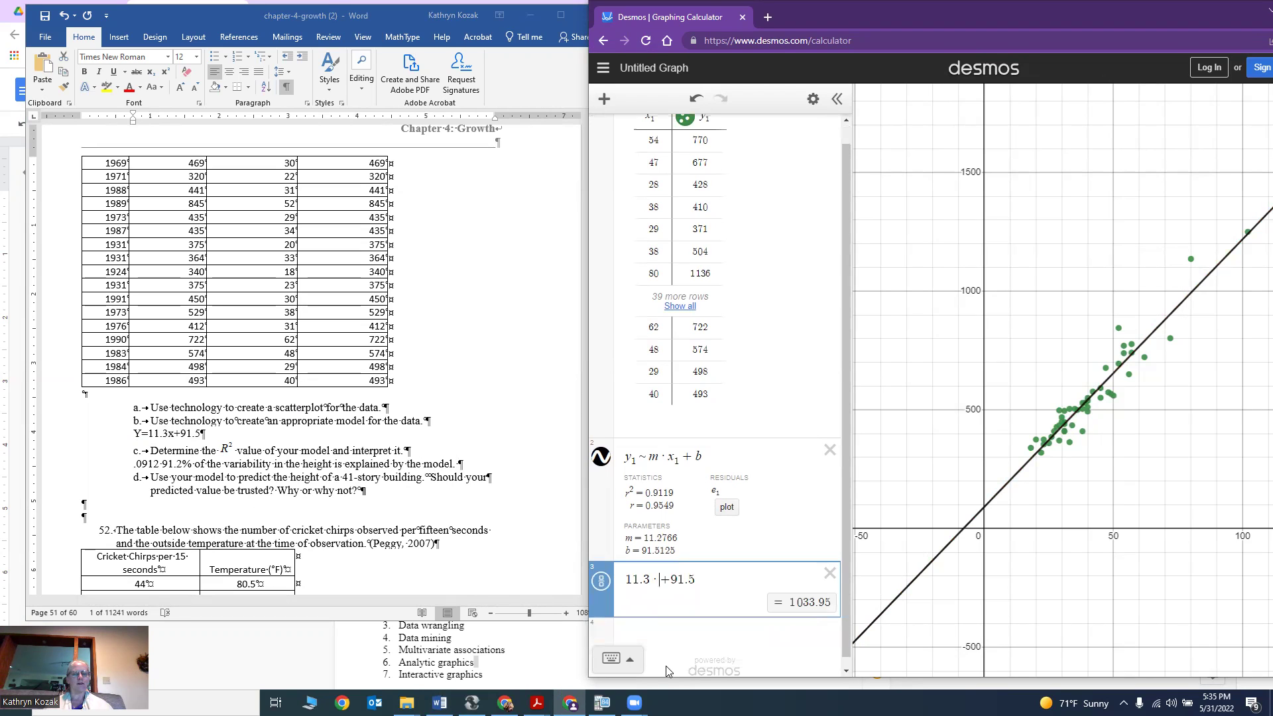
pyautogui.write('41')
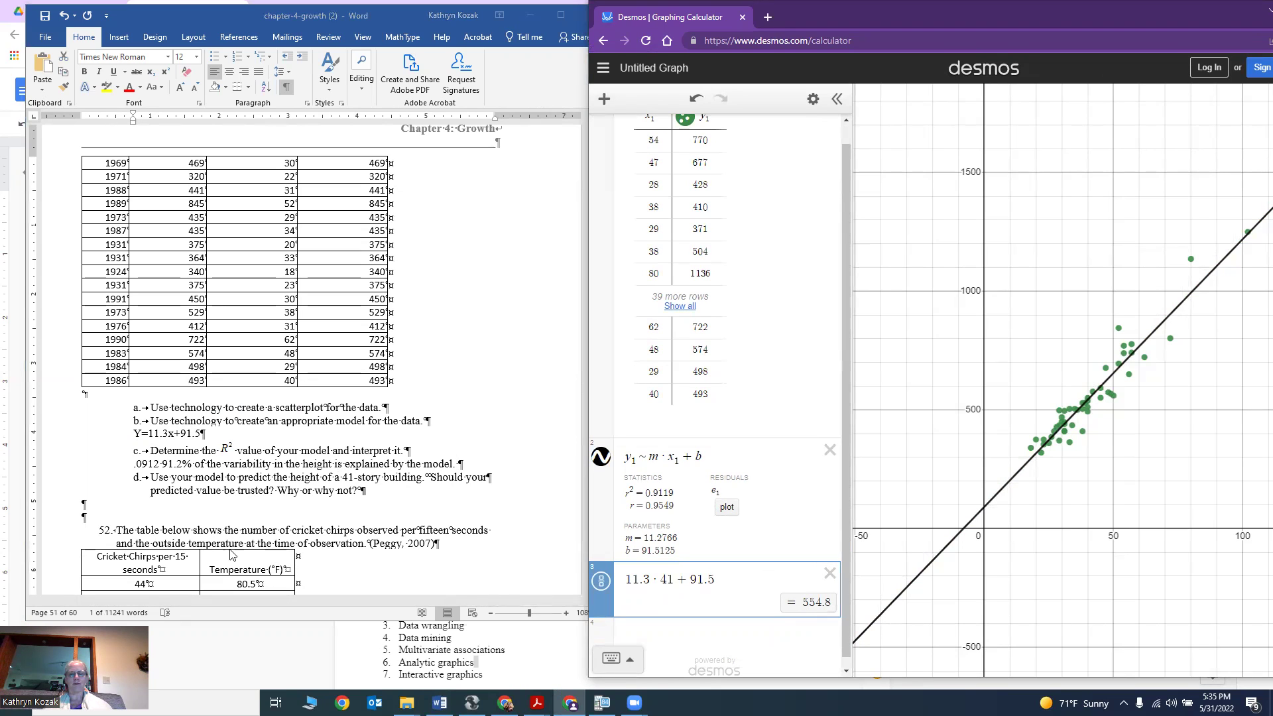
# Step: Switch to the Word document and enter the predicted height 554.8 at the end of question d
pyautogui.hotkey('alt', 'Tab')
pyautogui.click(386, 489)
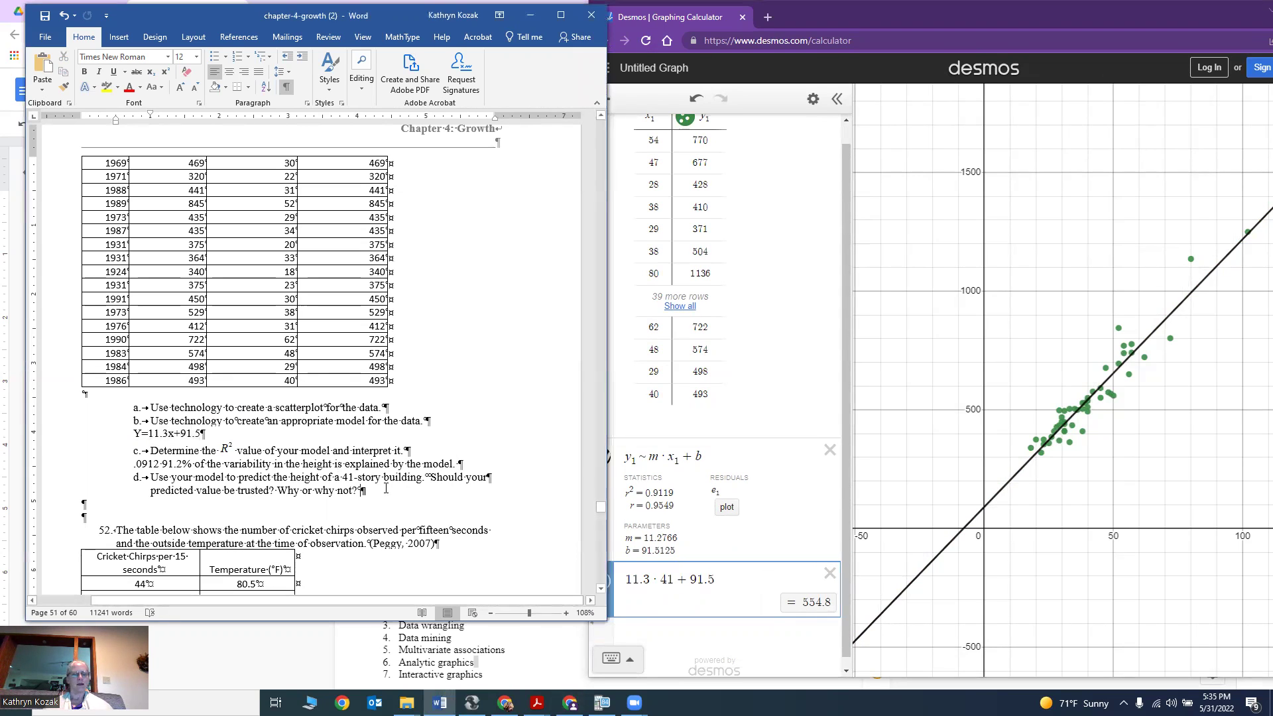
pyautogui.write('554.8')
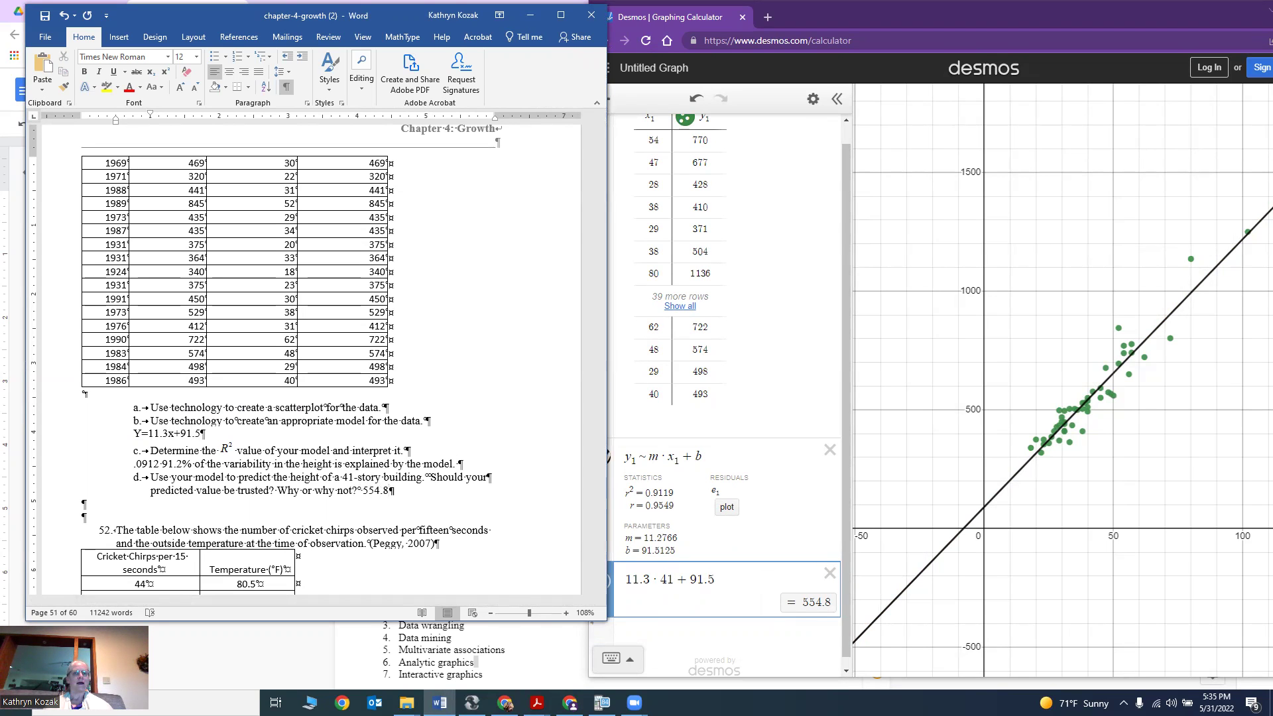
# Step: Check the height unit in the building table's header and add "feet." after the predicted value in question d
pyautogui.scroll(20, 377, 476)
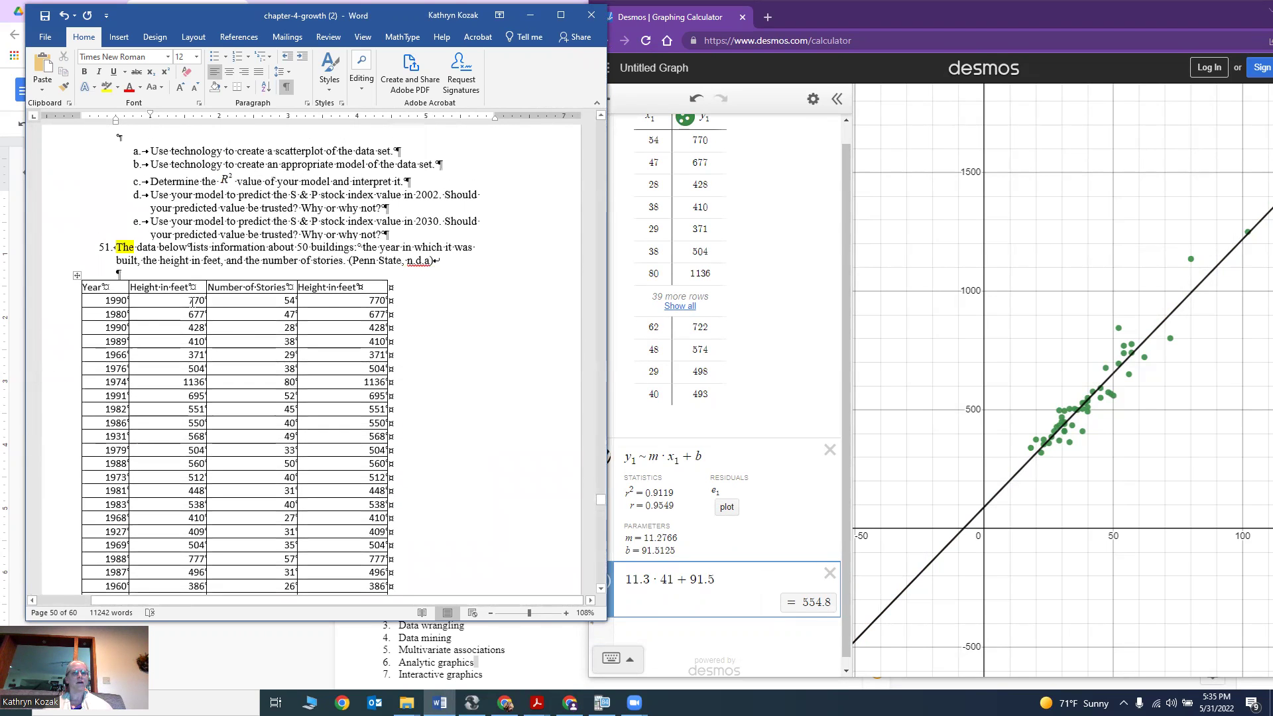
pyautogui.scroll(-10, 275, 451)
pyautogui.scroll(-10, 275, 451)
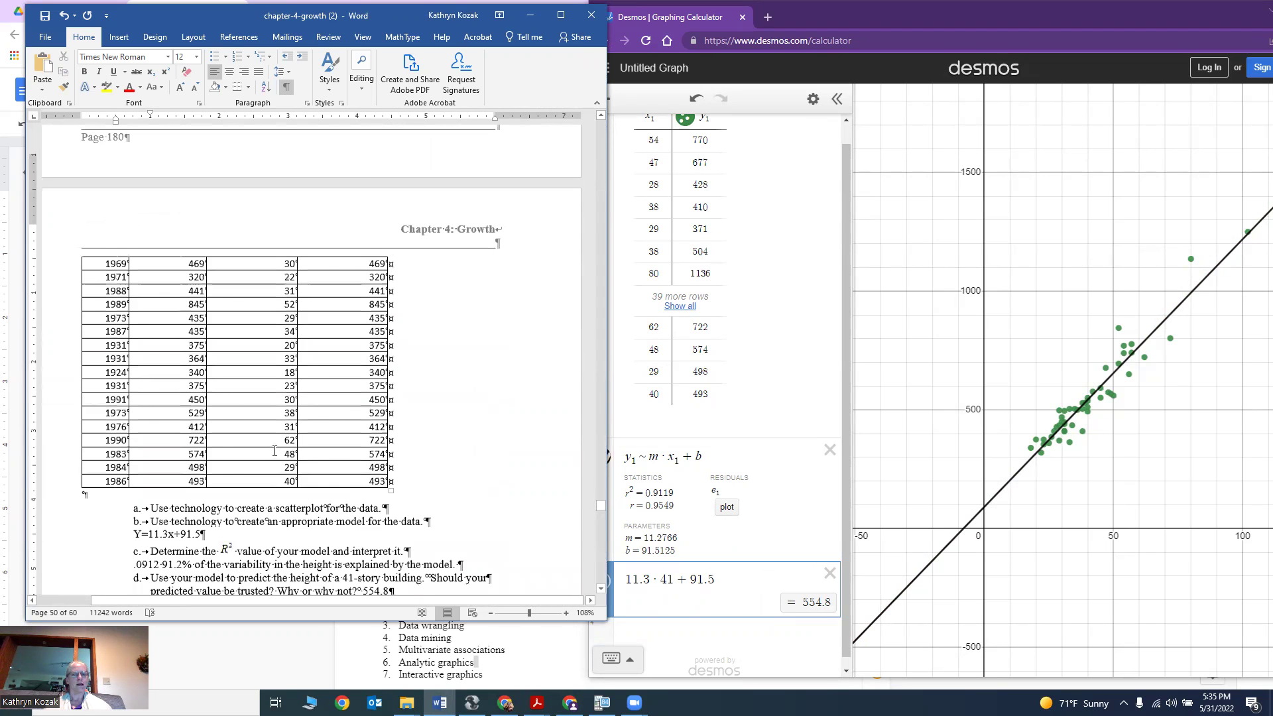
pyautogui.click(396, 390)
pyautogui.write('feet.')
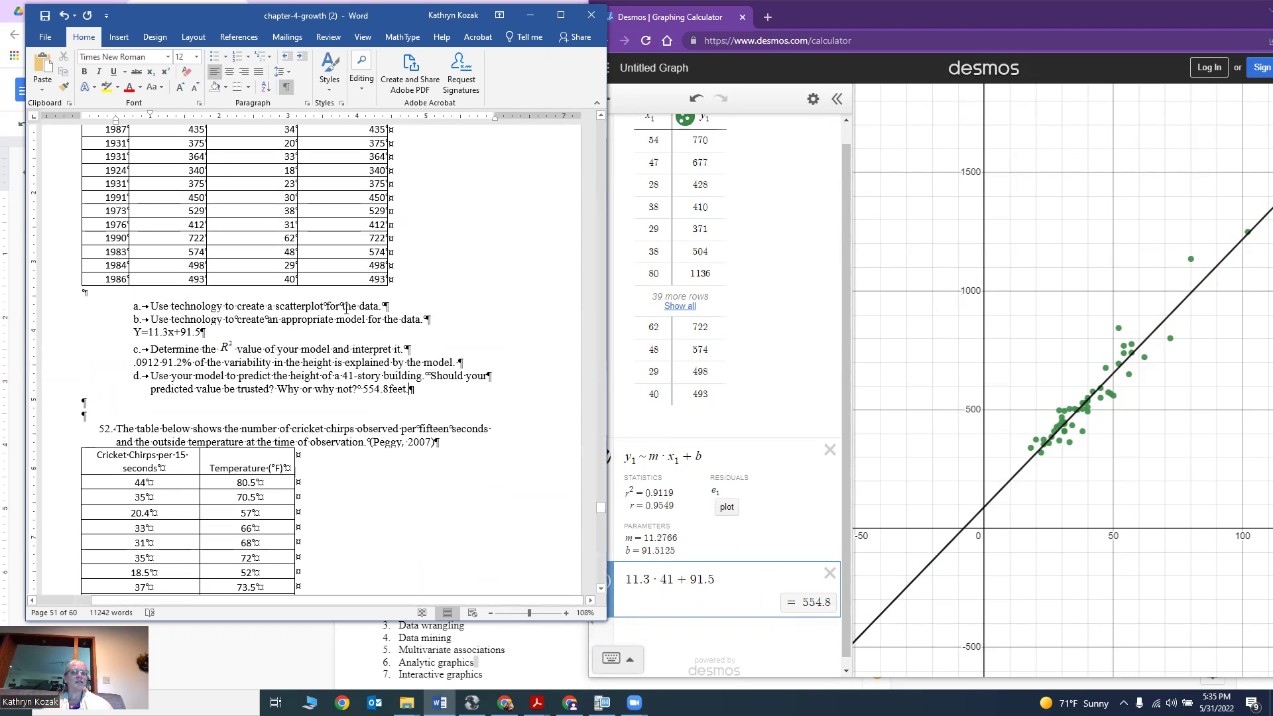
# Step: Examine the number of stories in the building table to judge whether the 41-story prediction can be trusted
pyautogui.scroll(8, 317, 380)
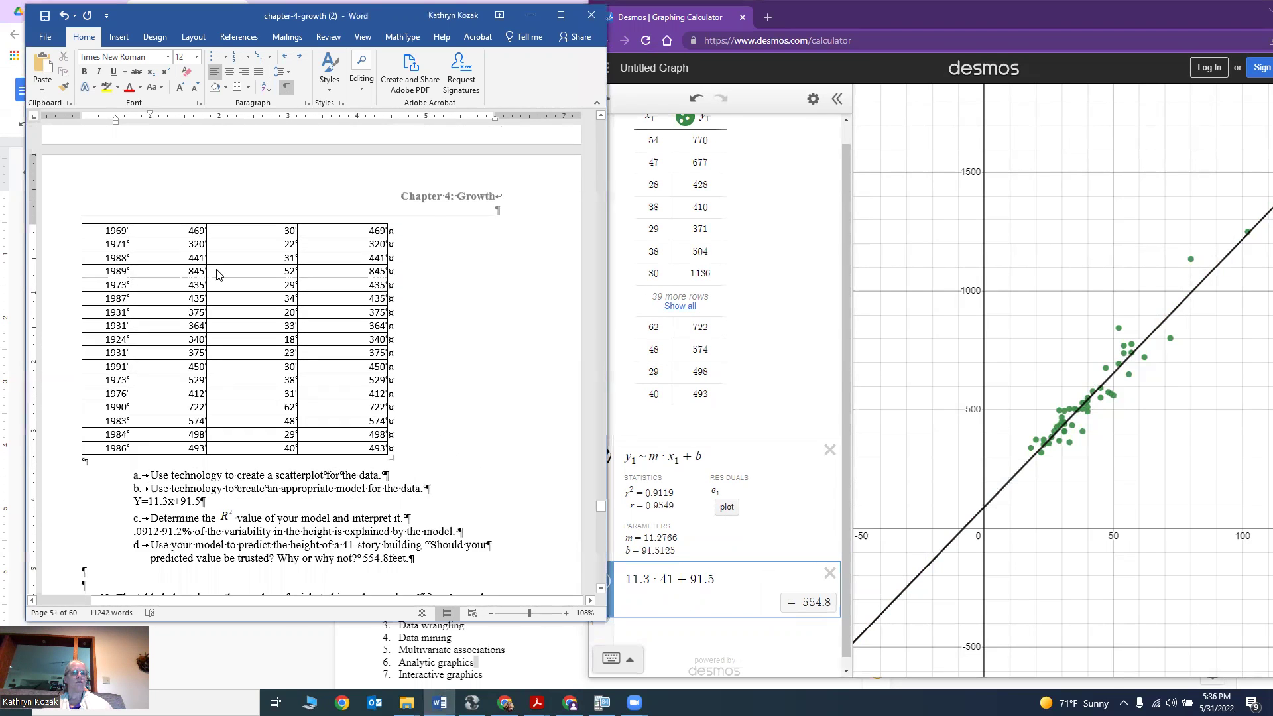
pyautogui.scroll(3, 291, 369)
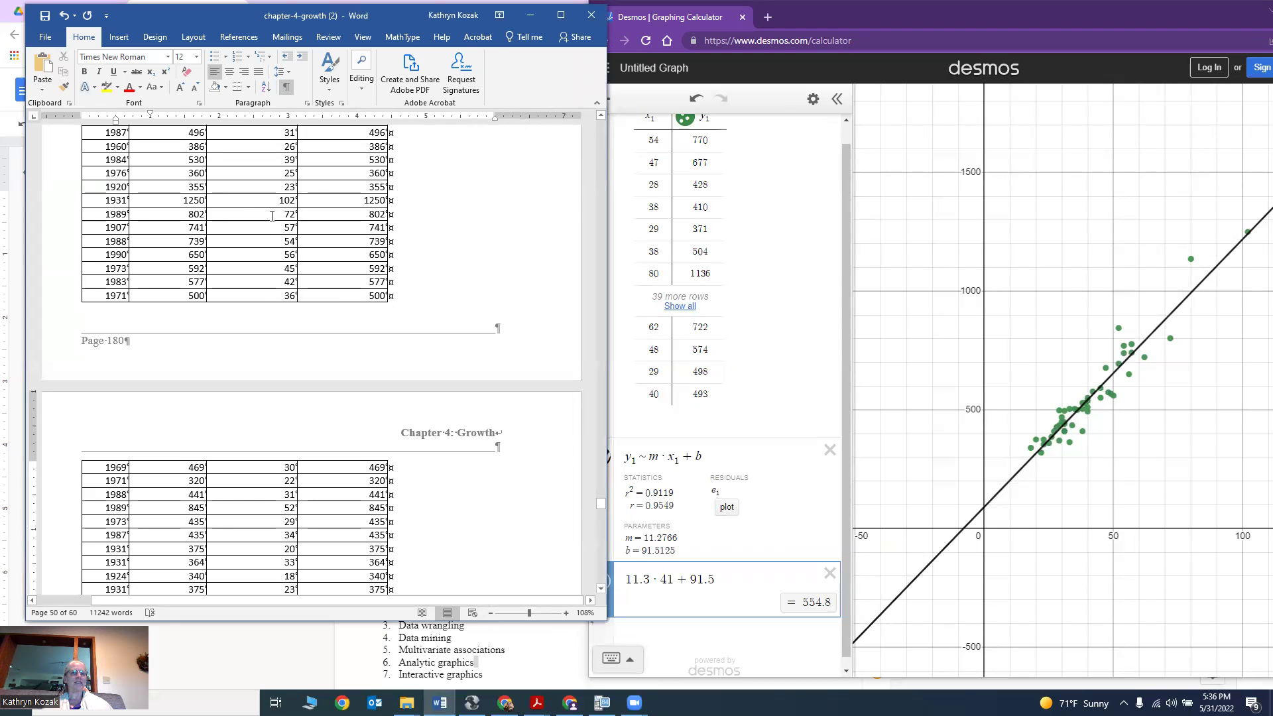
pyautogui.scroll(-5, 255, 428)
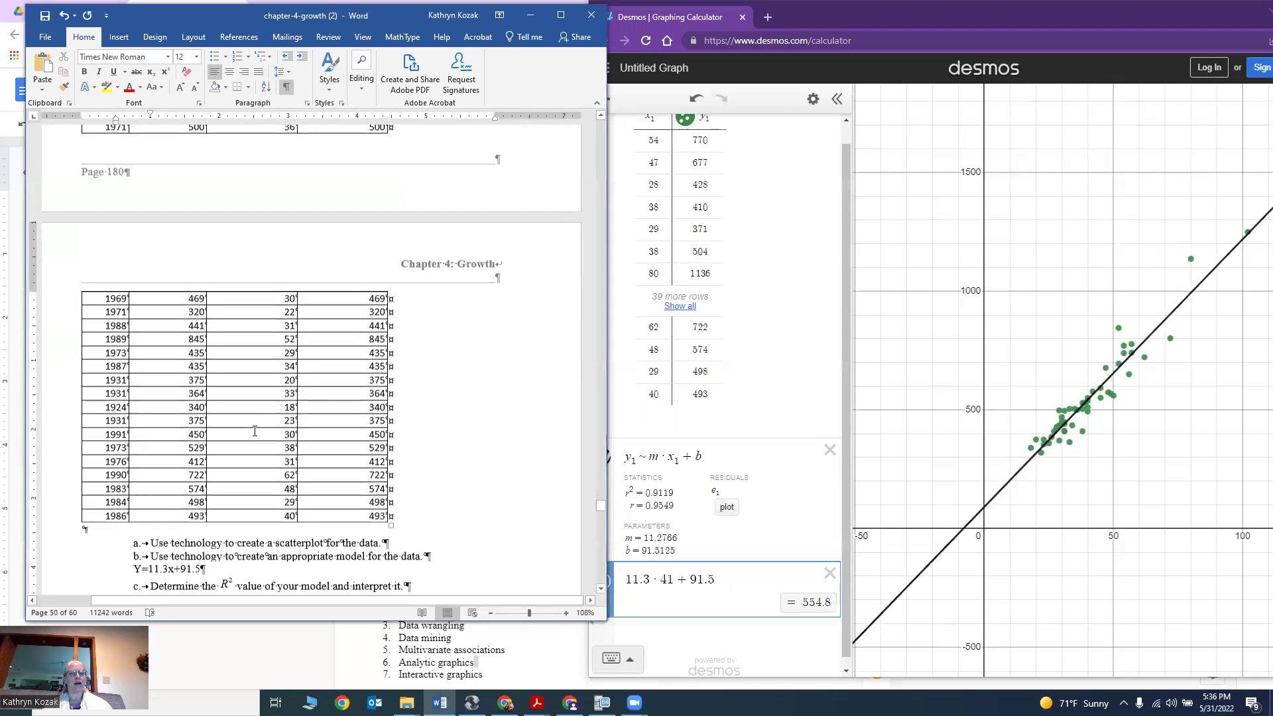
pyautogui.scroll(-2, 254, 430)
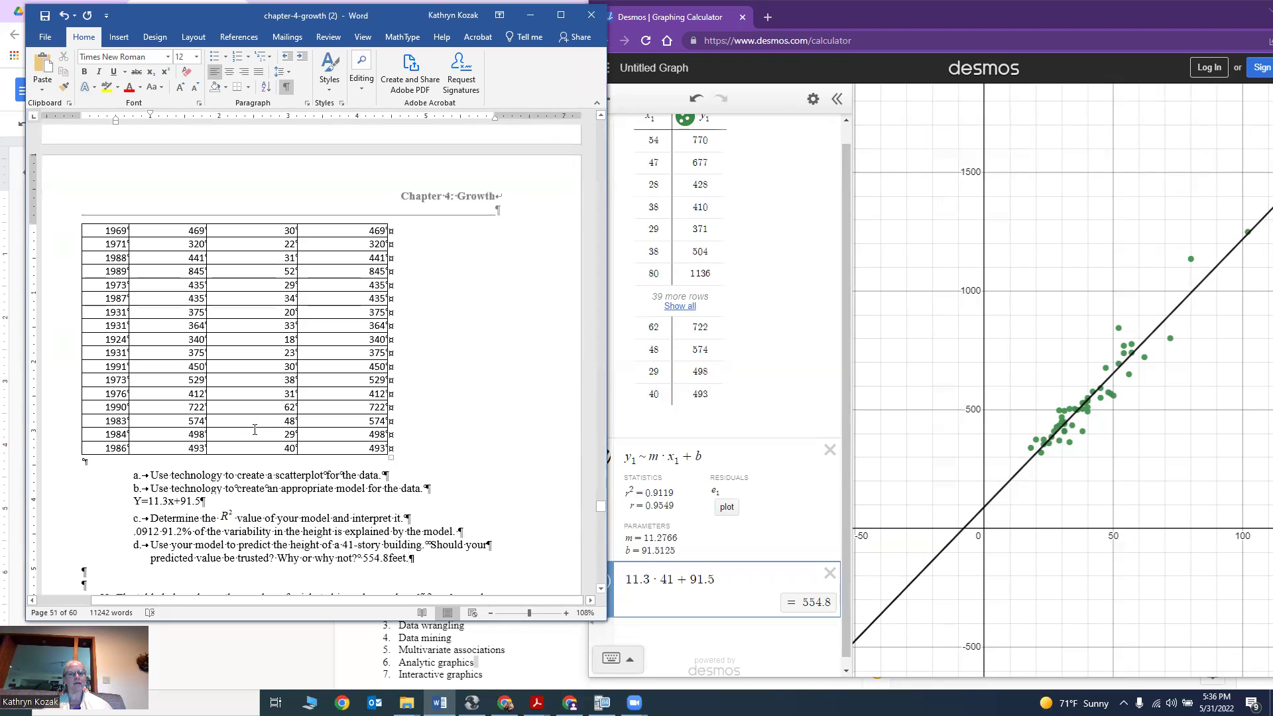